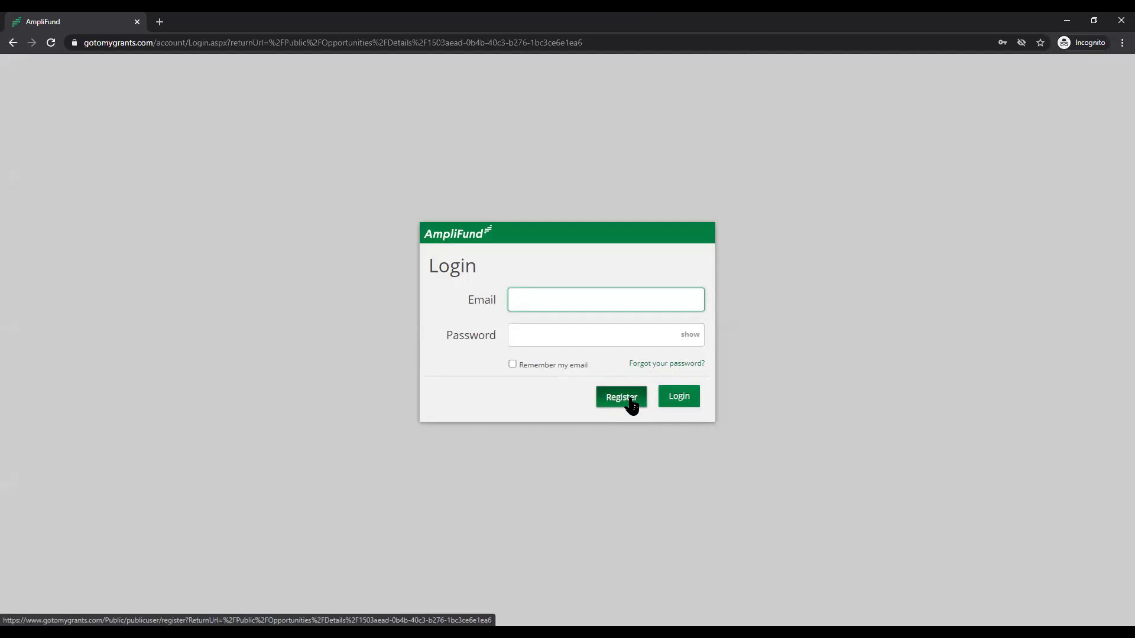
Open the new account registration form and enter the account's email address, password and password confirmation
{"action": "left_click", "coordinate": [630, 403]}
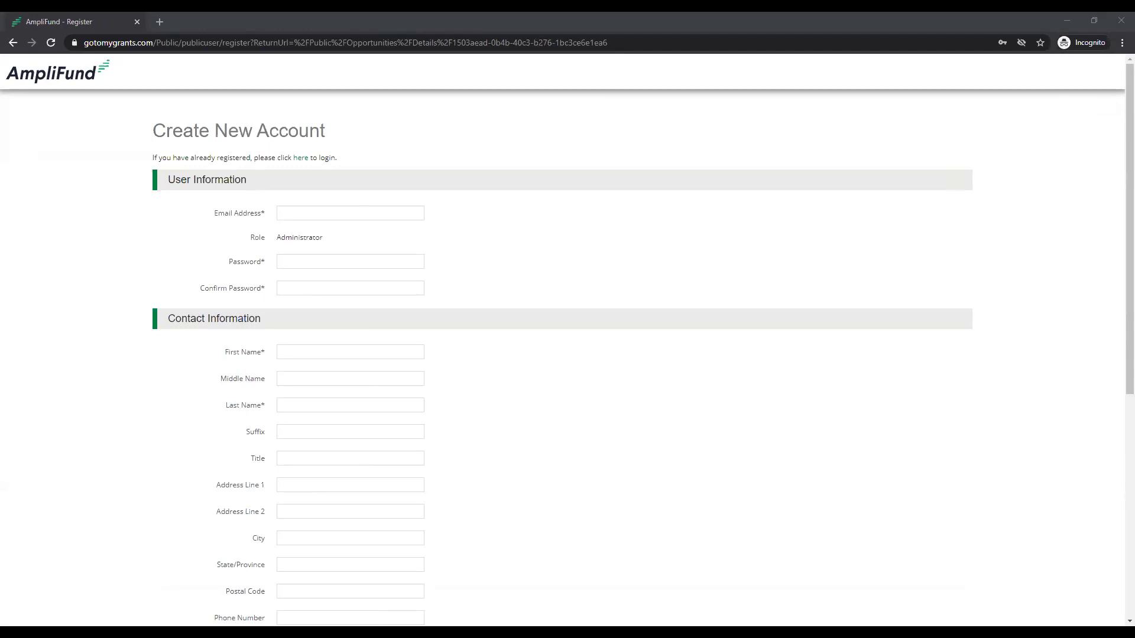
{"action": "left_click", "coordinate": [299, 212]}
{"action": "key", "text": "ctrl+v"}
{"action": "left_click", "coordinate": [317, 261]}
{"action": "left_click", "coordinate": [290, 261]}
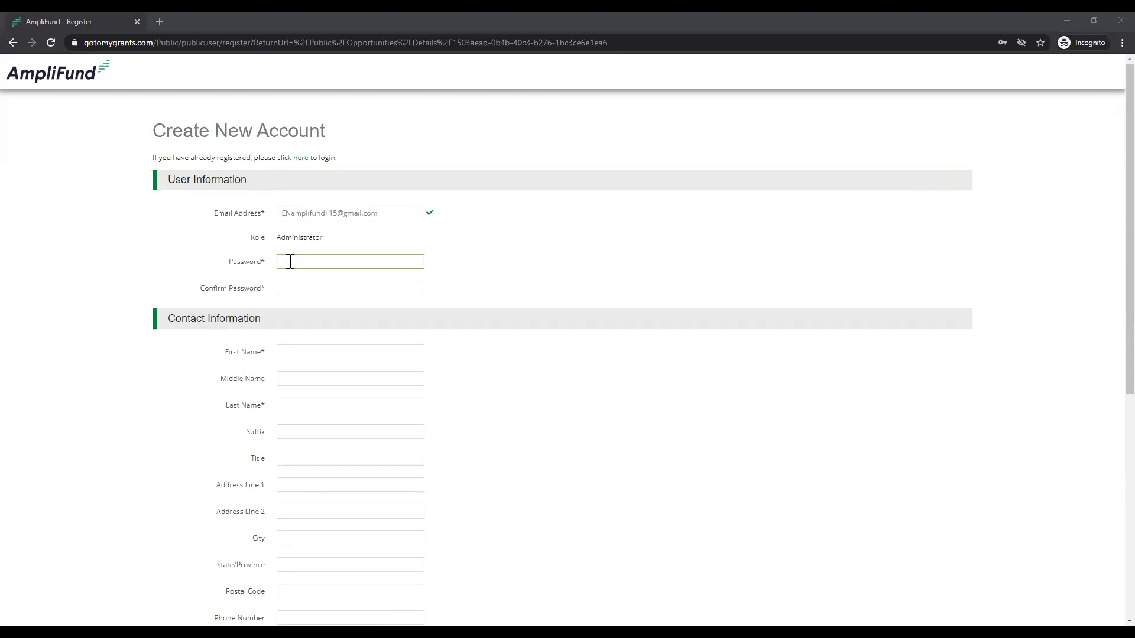
{"action": "key", "text": "ctrl+v"}
{"action": "left_click", "coordinate": [289, 288]}
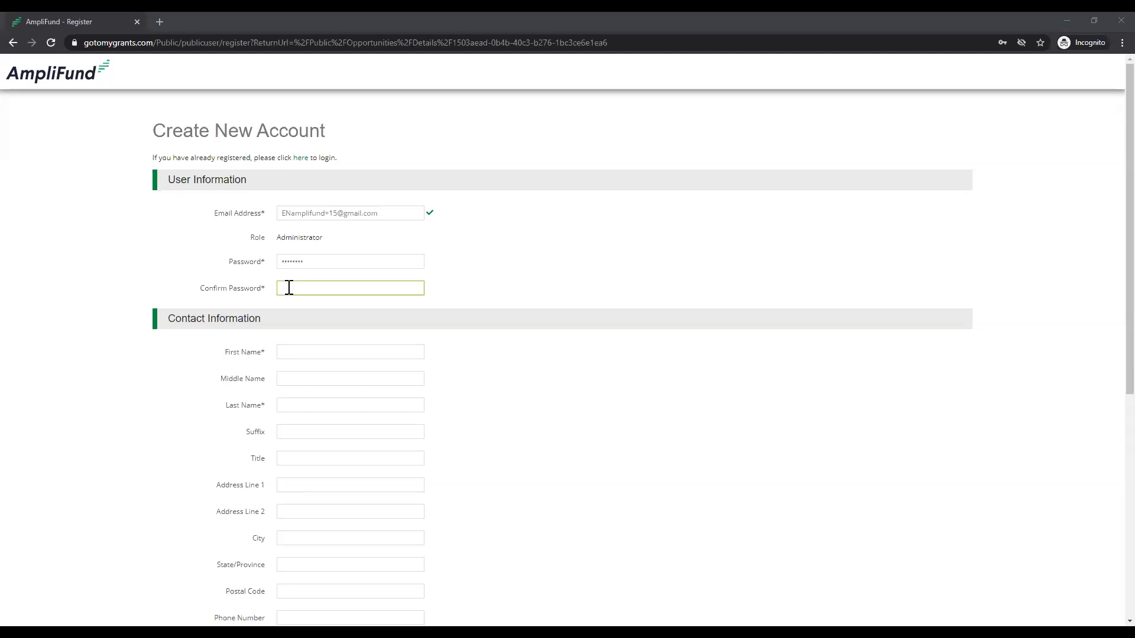
{"action": "key", "text": "ctrl+v"}
{"action": "left_click", "coordinate": [609, 385]}
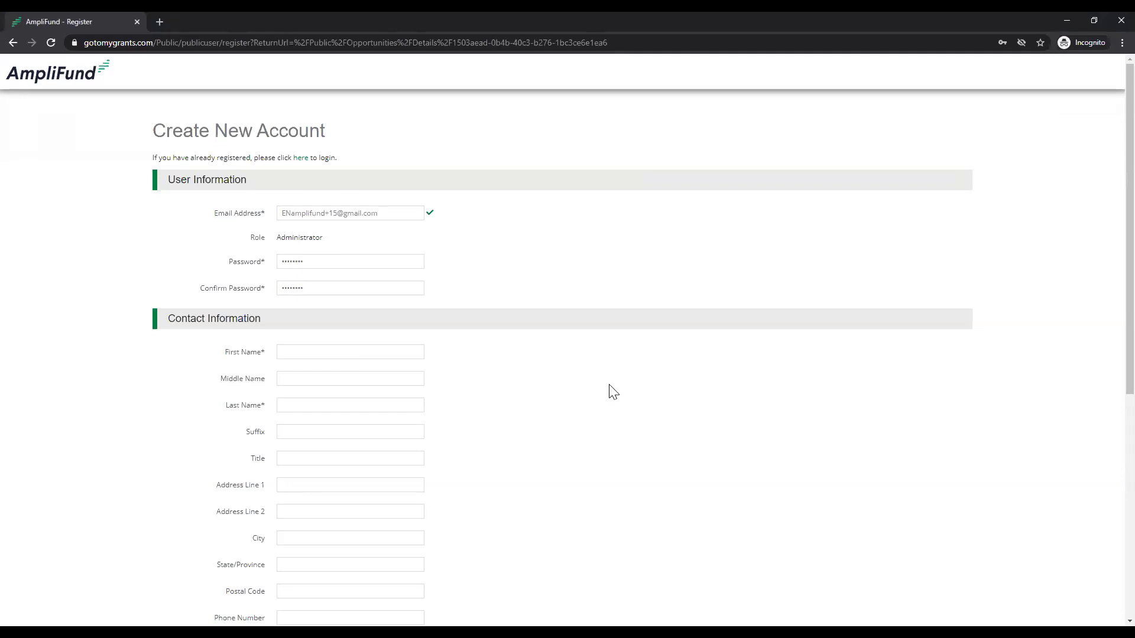
Fill in the contact's first and last name in the Contact Information section
{"action": "scroll", "coordinate": [612, 392], "scroll_direction": "down", "scroll_amount": 1}
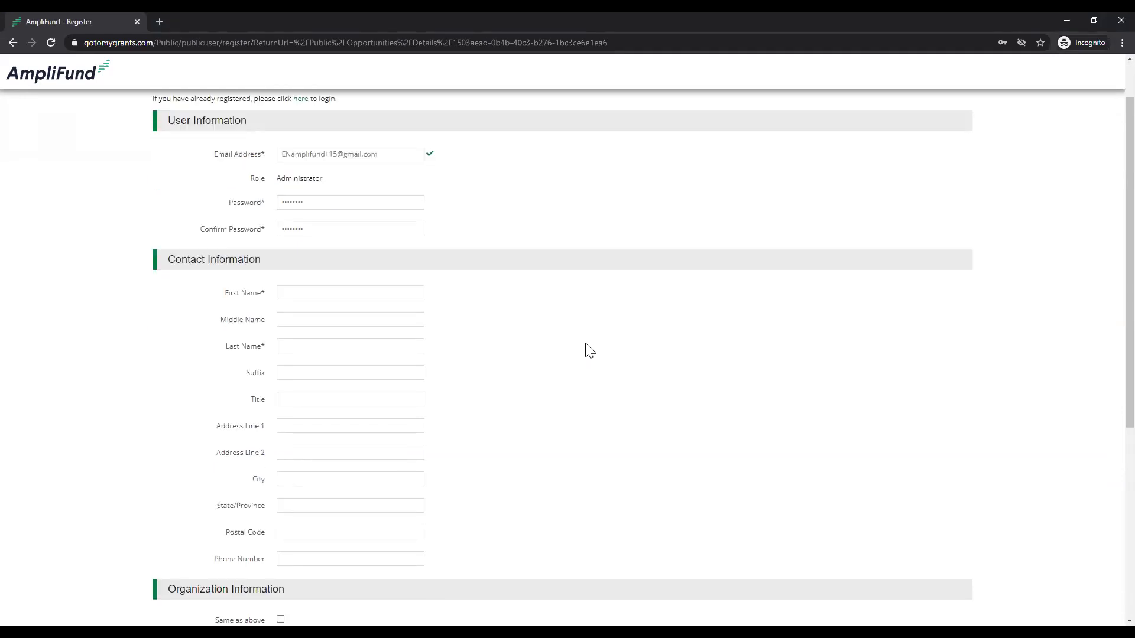
{"action": "scroll", "coordinate": [445, 349], "scroll_direction": "down", "scroll_amount": 1}
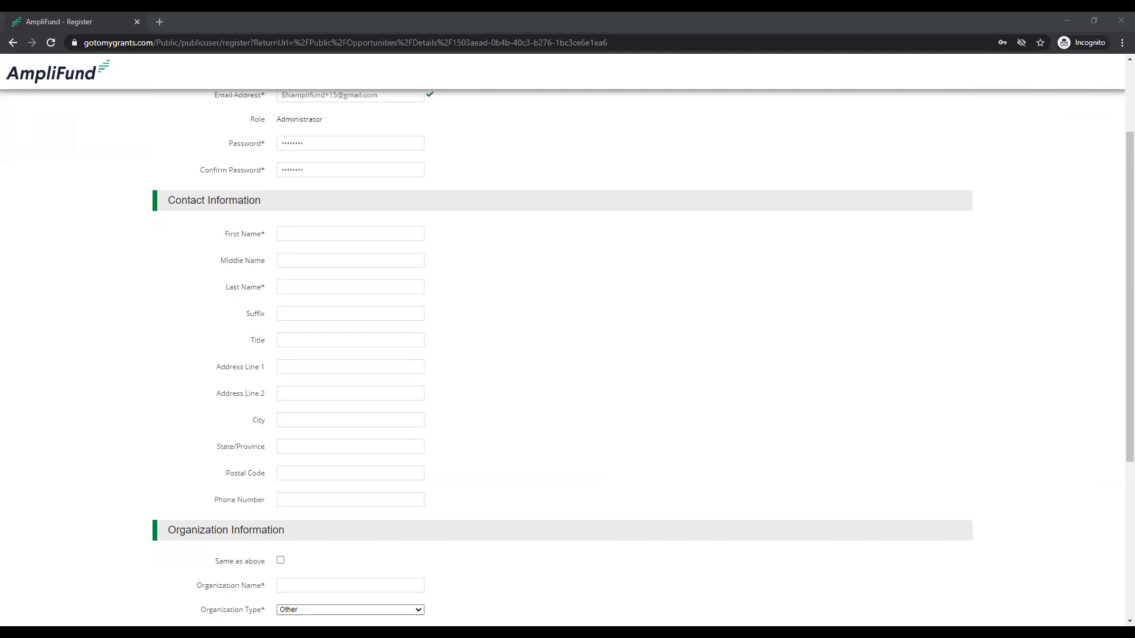
{"action": "left_click", "coordinate": [301, 233]}
{"action": "type", "text": "Jane"}
{"action": "left_click", "coordinate": [300, 281]}
{"action": "type", "text": "Smith"}
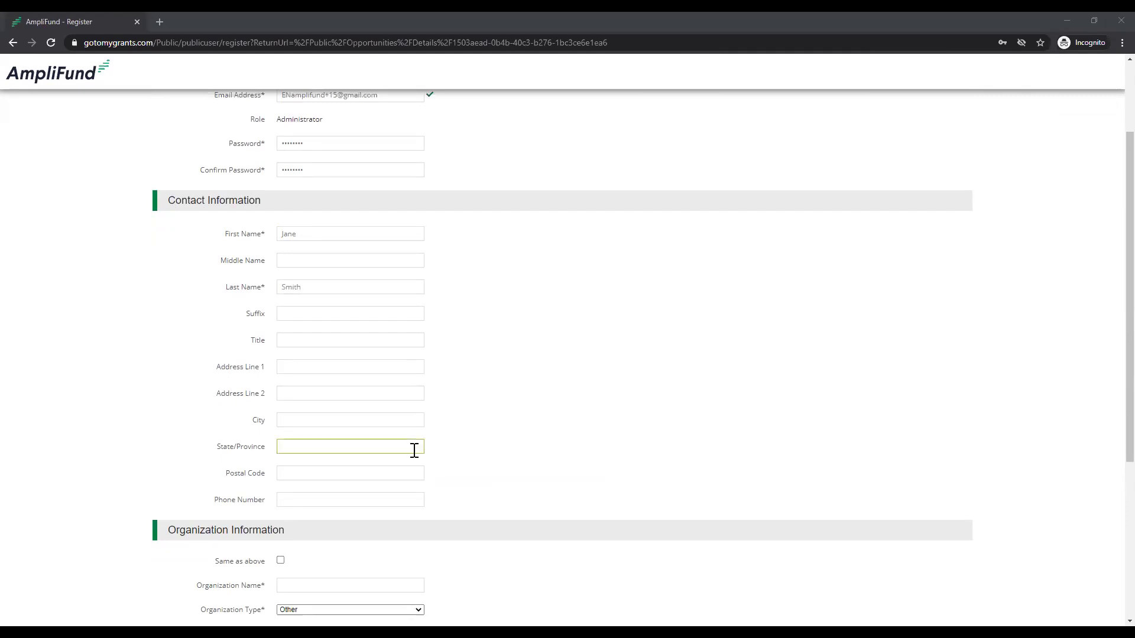
Enter Test Organization as the organization name and fill in the organization's email address
{"action": "scroll", "coordinate": [562, 474], "scroll_direction": "down", "scroll_amount": 4}
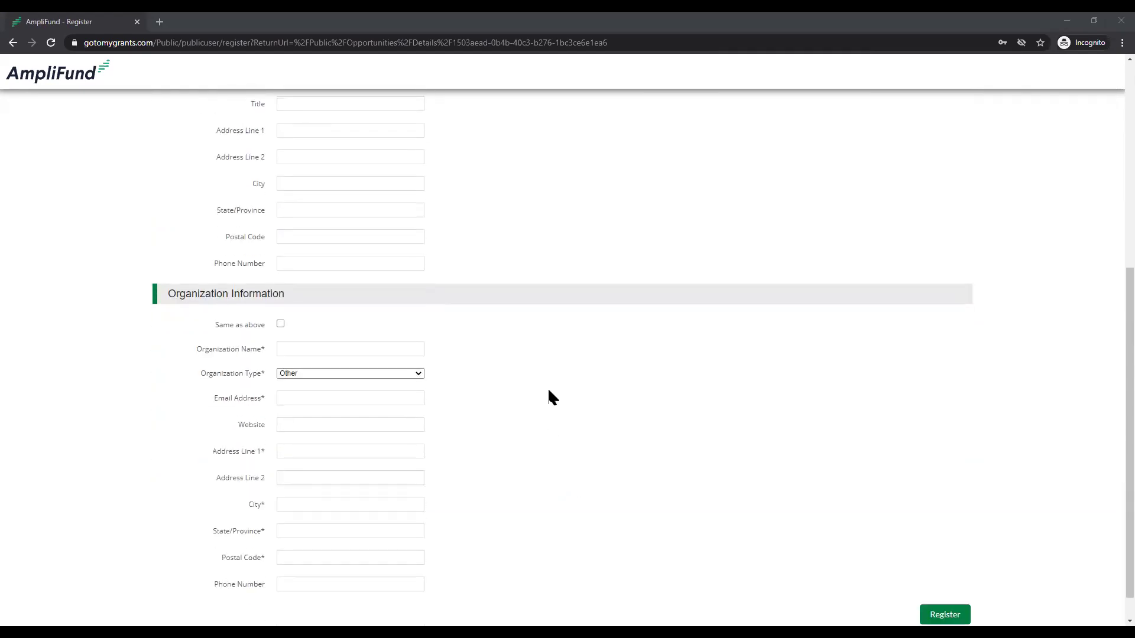
{"action": "scroll", "coordinate": [547, 388], "scroll_direction": "down", "scroll_amount": 1}
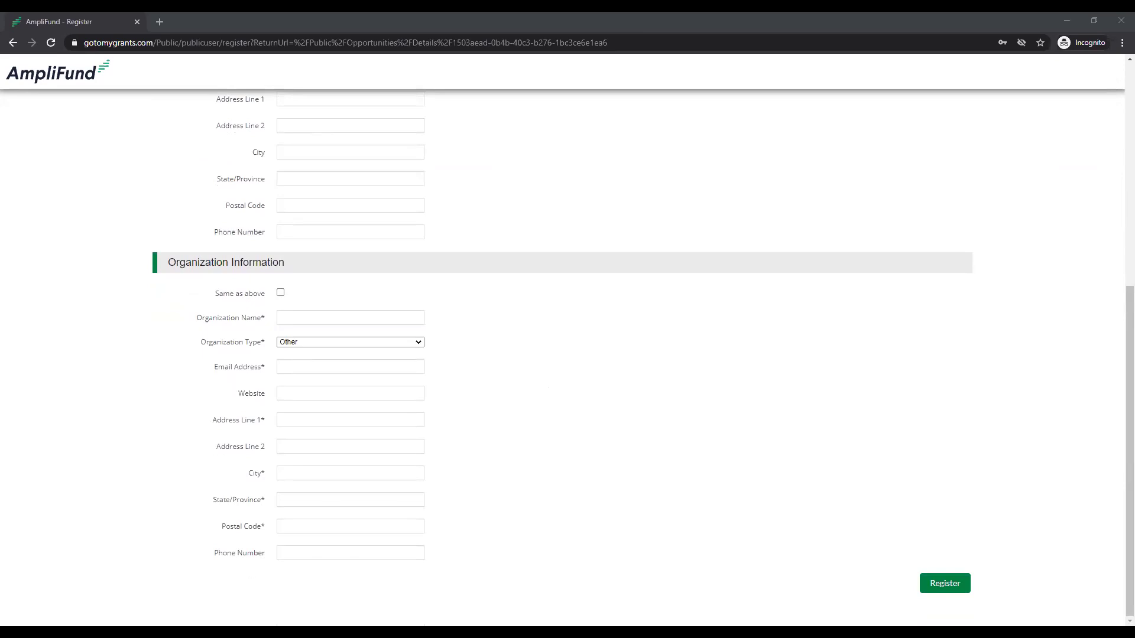
{"action": "left_click", "coordinate": [322, 316]}
{"action": "type", "text": "Test Organization"}
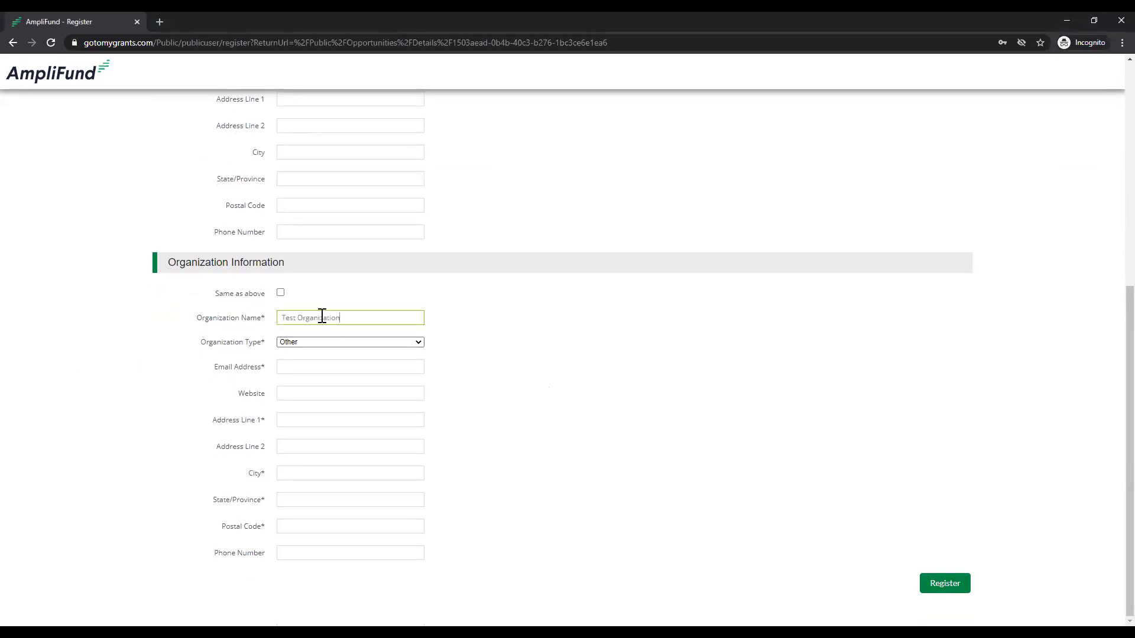
{"action": "left_click", "coordinate": [184, 324]}
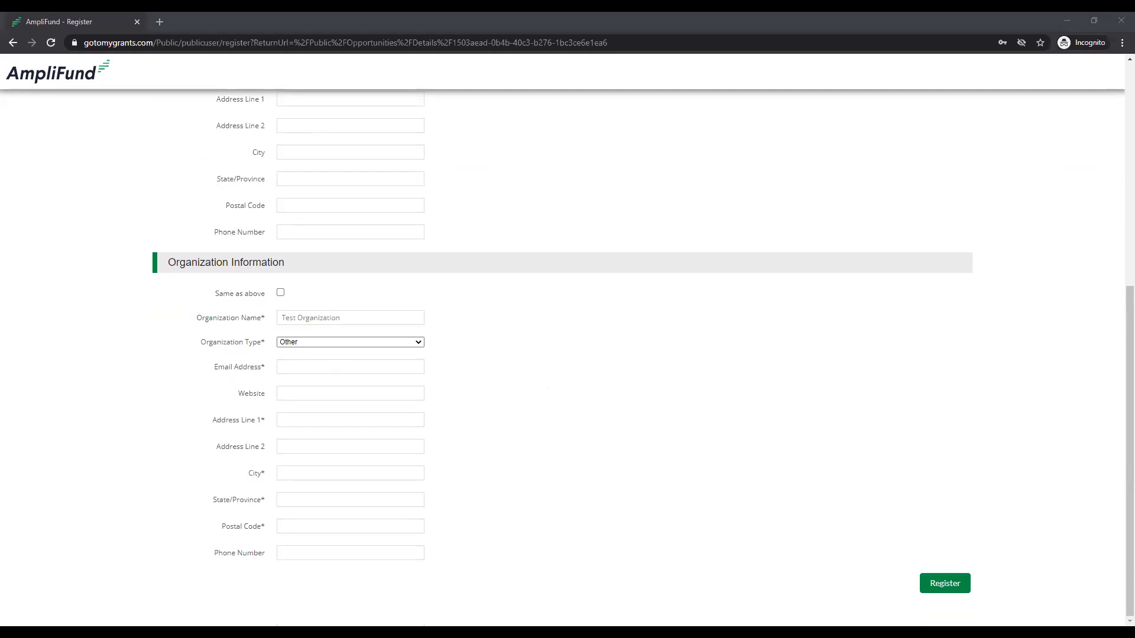
{"action": "left_click", "coordinate": [294, 367]}
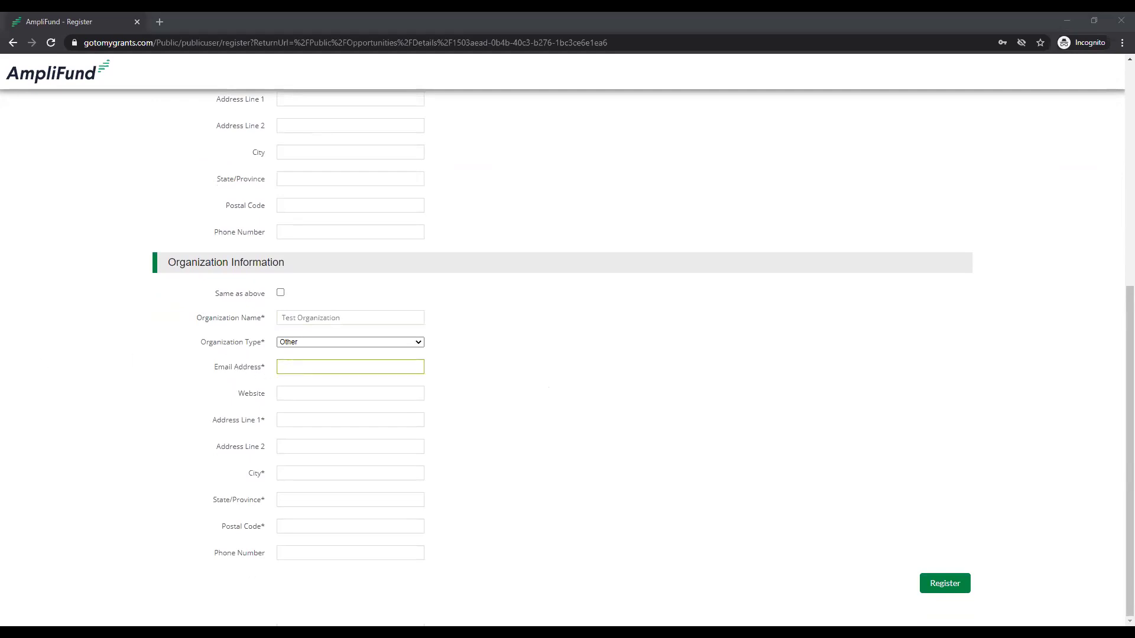
{"action": "left_click", "coordinate": [293, 367]}
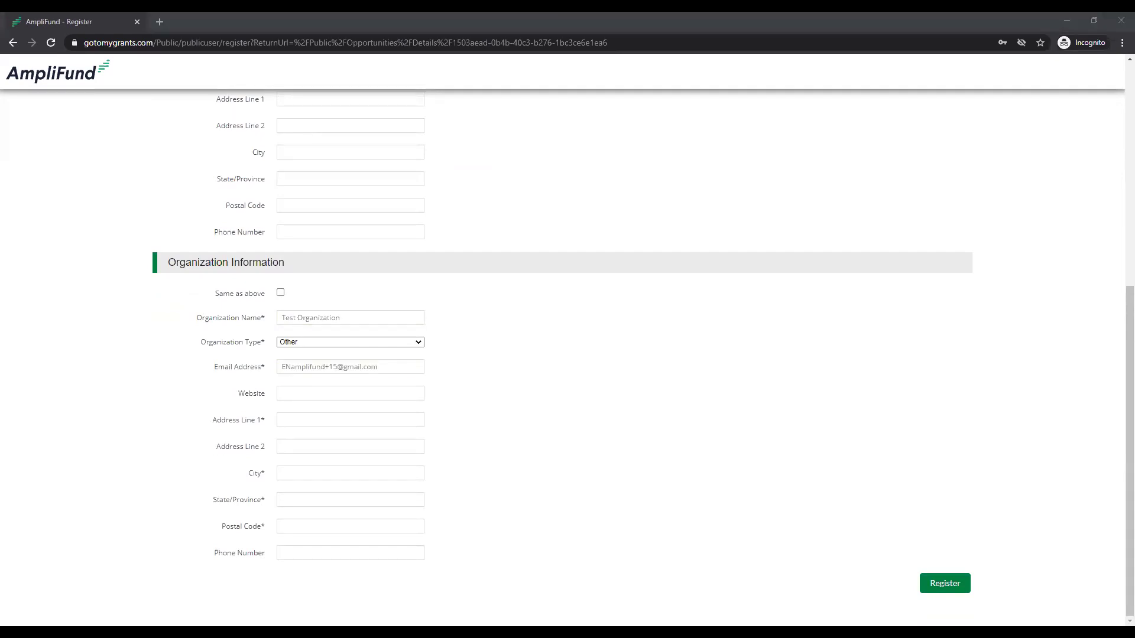
Fill in the organization's street address, city, state and postal code, and submit the registration
{"action": "left_click", "coordinate": [299, 418]}
{"action": "type", "text": "1234 Street"}
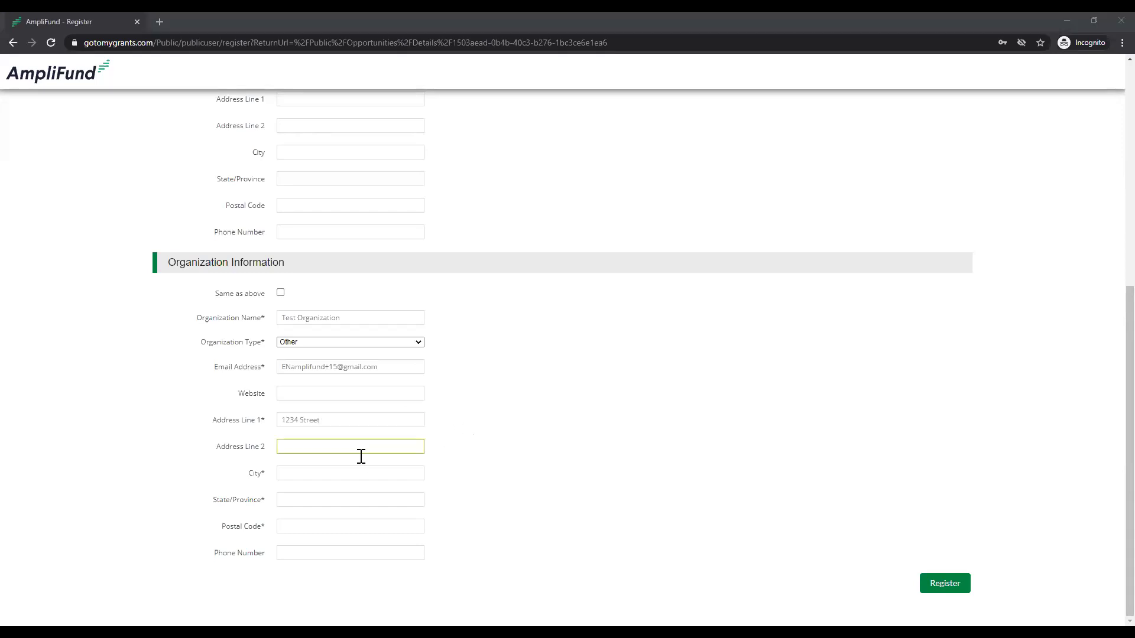
{"action": "left_click", "coordinate": [291, 473]}
{"action": "type", "text": "City"}
{"action": "left_click", "coordinate": [305, 495]}
{"action": "type", "text": "OH"}
{"action": "key", "text": "Tab"}
{"action": "left_click", "coordinate": [406, 526]}
{"action": "type", "text": "12345"}
{"action": "left_click", "coordinate": [944, 585]}
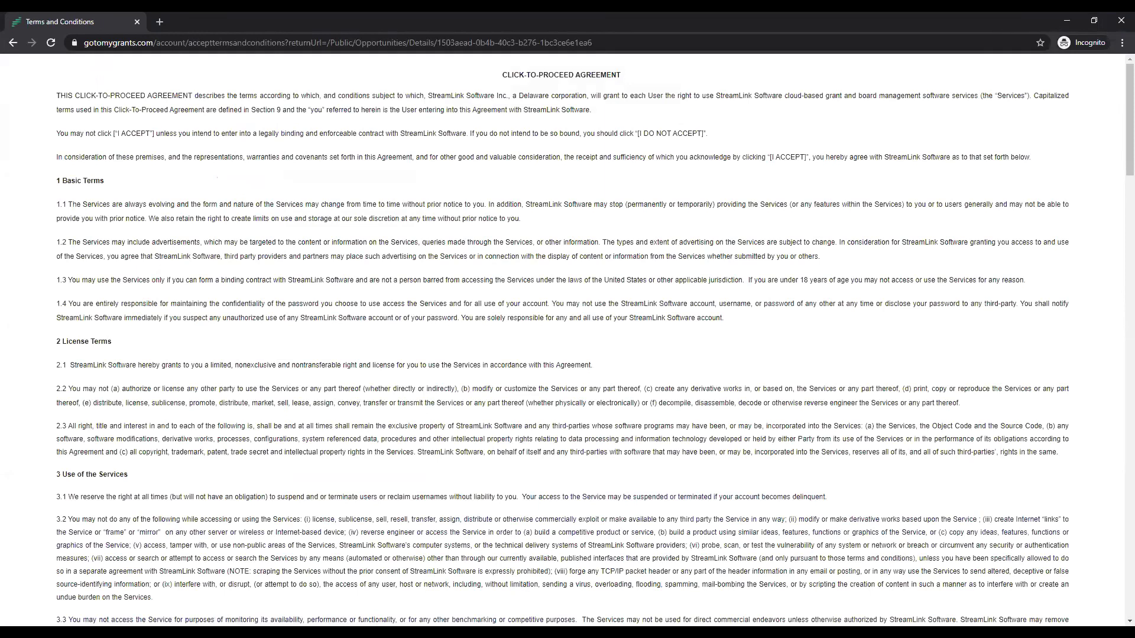
Read through the Click-to-Proceed Agreement to its end and accept it
{"action": "scroll", "coordinate": [737, 404], "scroll_direction": "down", "scroll_amount": 1}
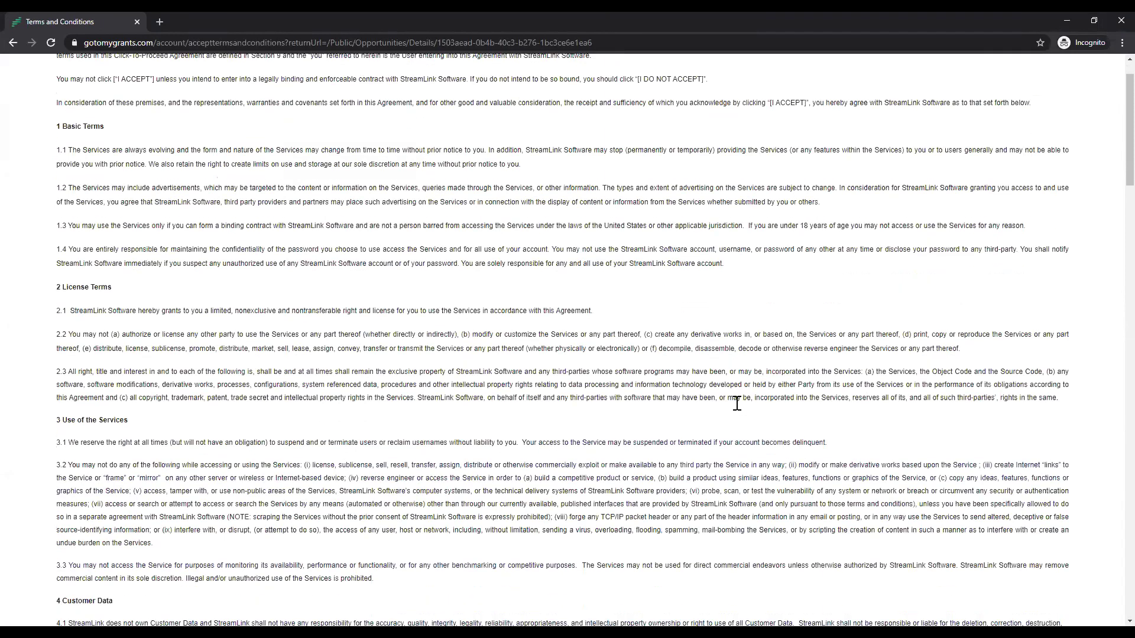
{"action": "scroll", "coordinate": [737, 404], "scroll_direction": "down", "scroll_amount": 12}
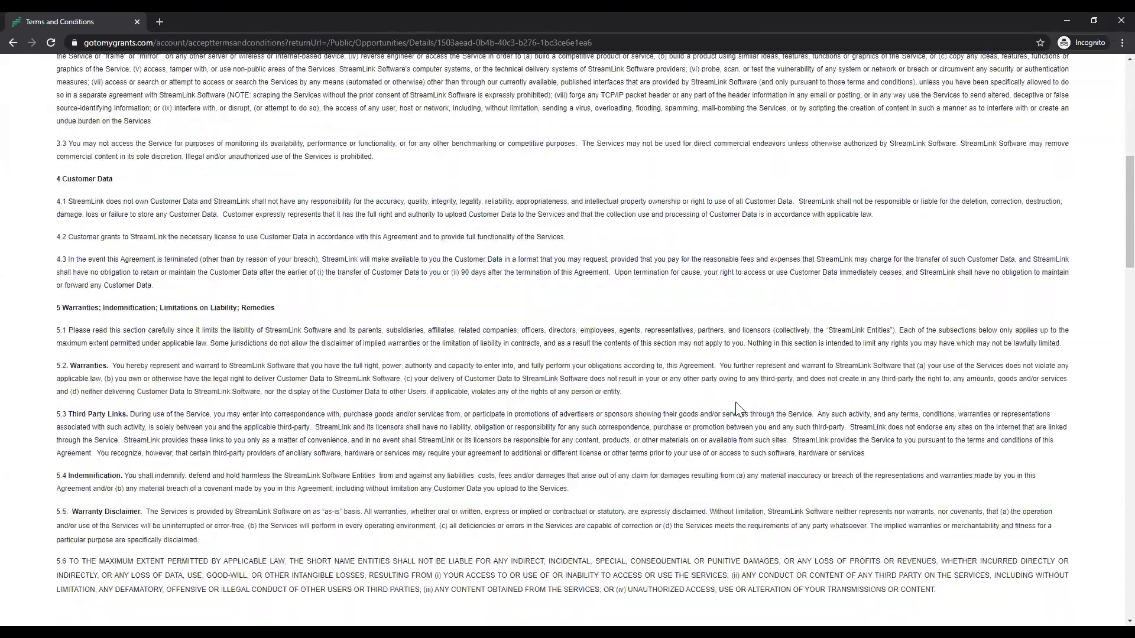
{"action": "scroll", "coordinate": [737, 408], "scroll_direction": "down", "scroll_amount": 15}
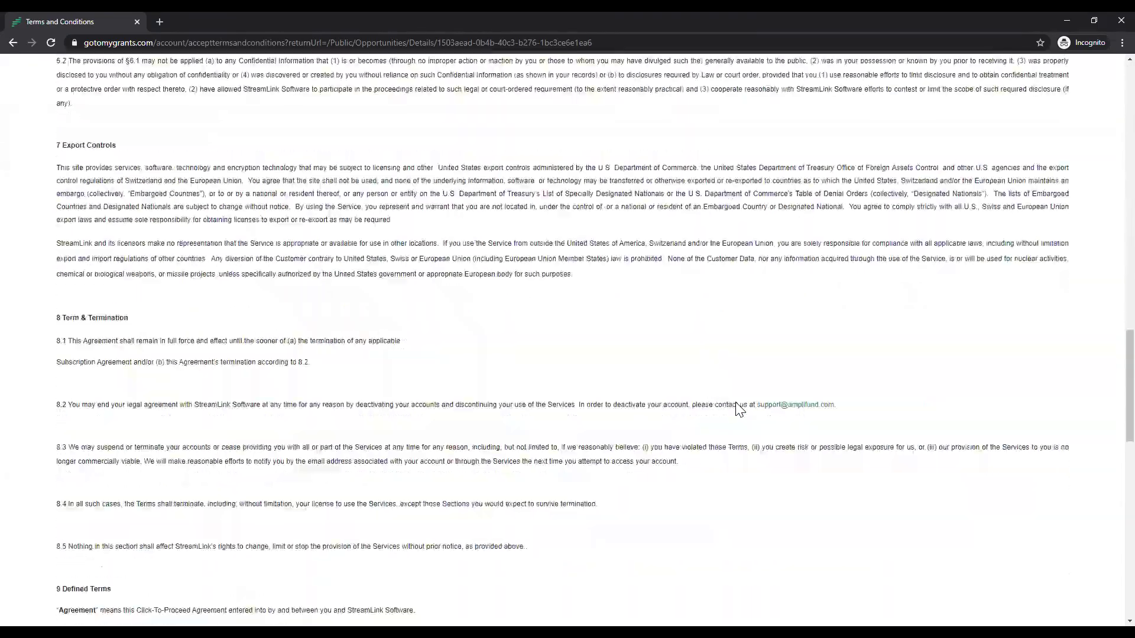
{"action": "scroll", "coordinate": [738, 408], "scroll_direction": "down", "scroll_amount": 9}
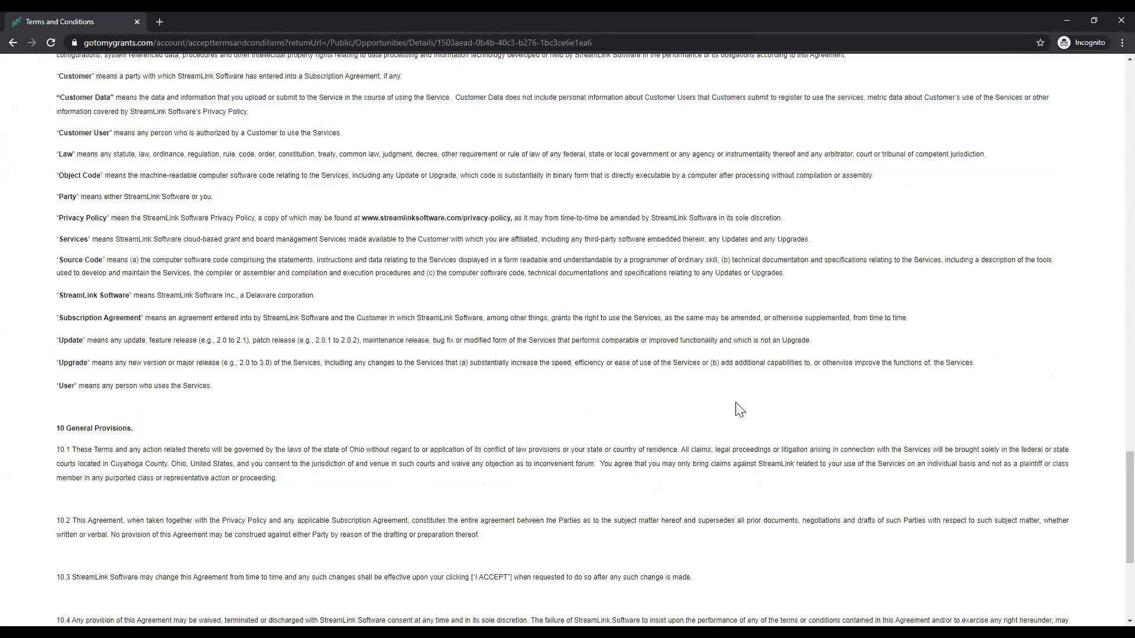
{"action": "scroll", "coordinate": [738, 408], "scroll_direction": "down", "scroll_amount": 5}
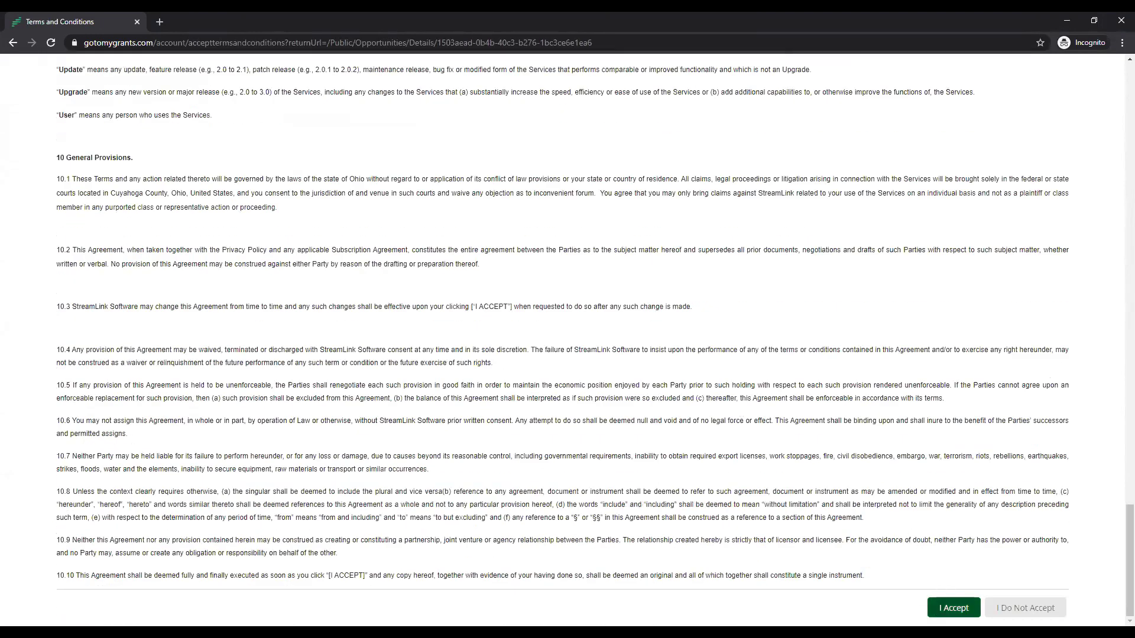
{"action": "left_click", "coordinate": [954, 608]}
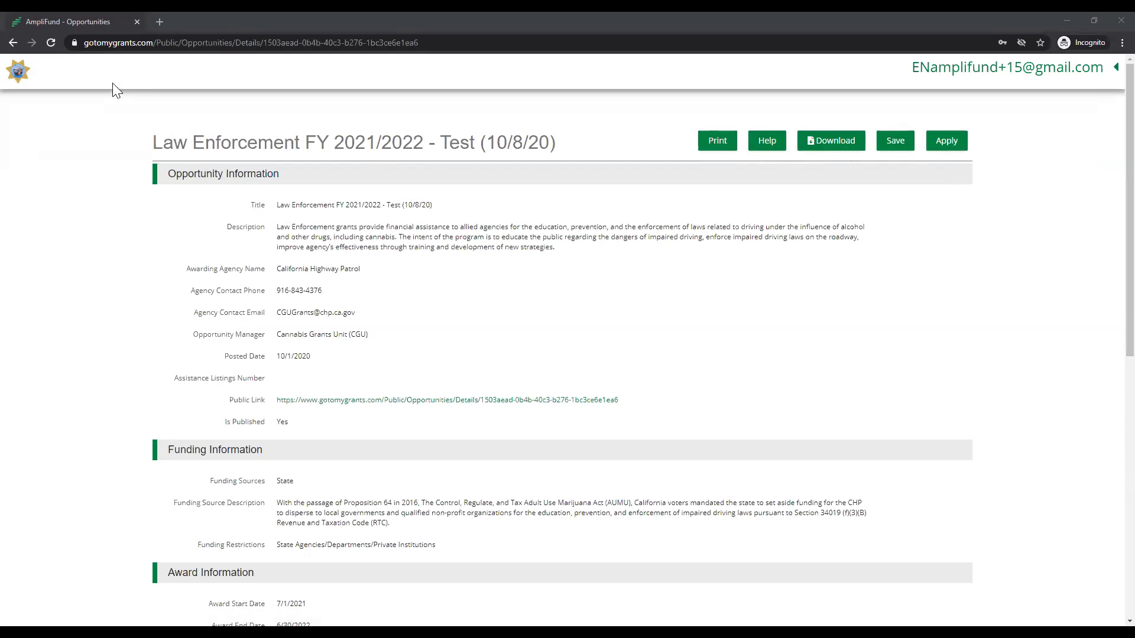
Open the applicant portal in a new browser tab and bring up a blank new user form from the Users page
{"action": "right_click", "coordinate": [16, 74]}
{"action": "left_click", "coordinate": [27, 79]}
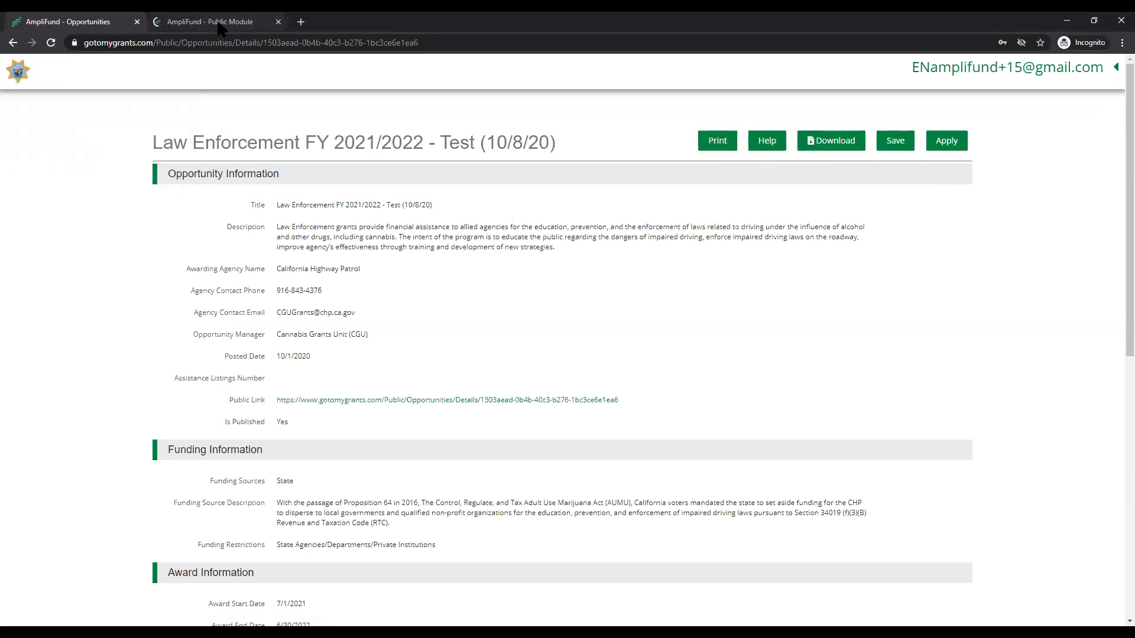
{"action": "left_click", "coordinate": [218, 23]}
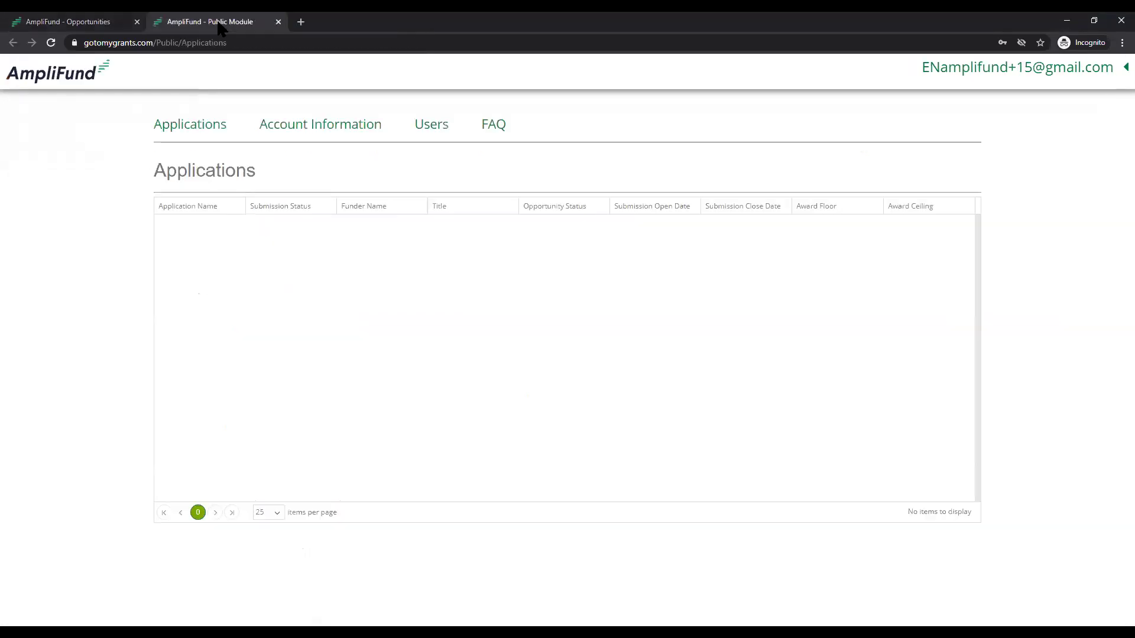
{"action": "left_click", "coordinate": [432, 125]}
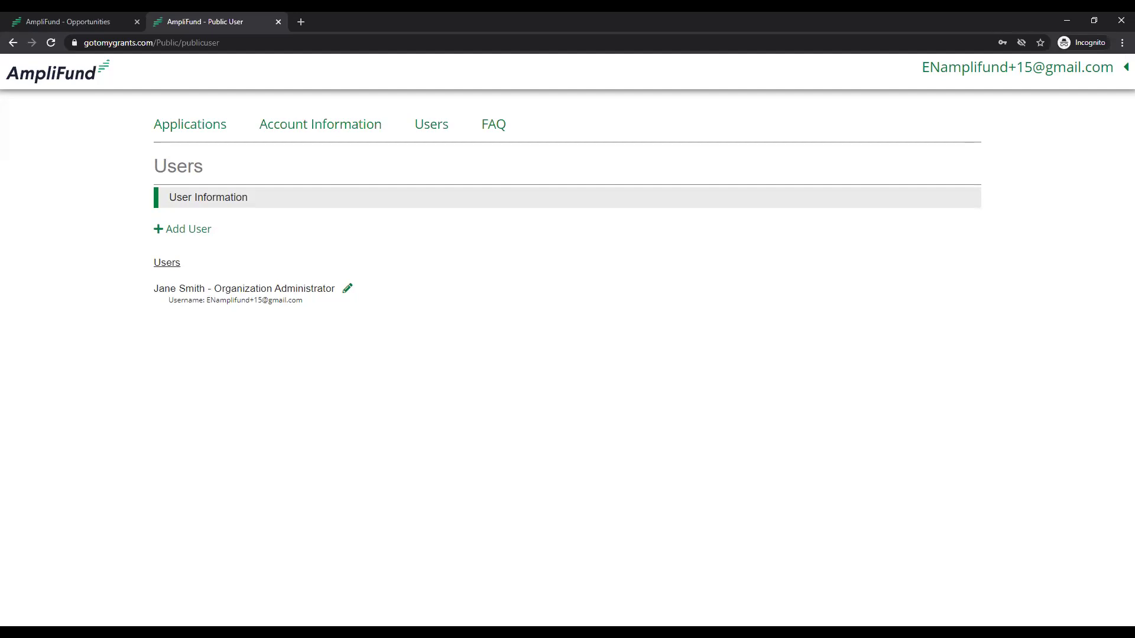
{"action": "left_click", "coordinate": [184, 231]}
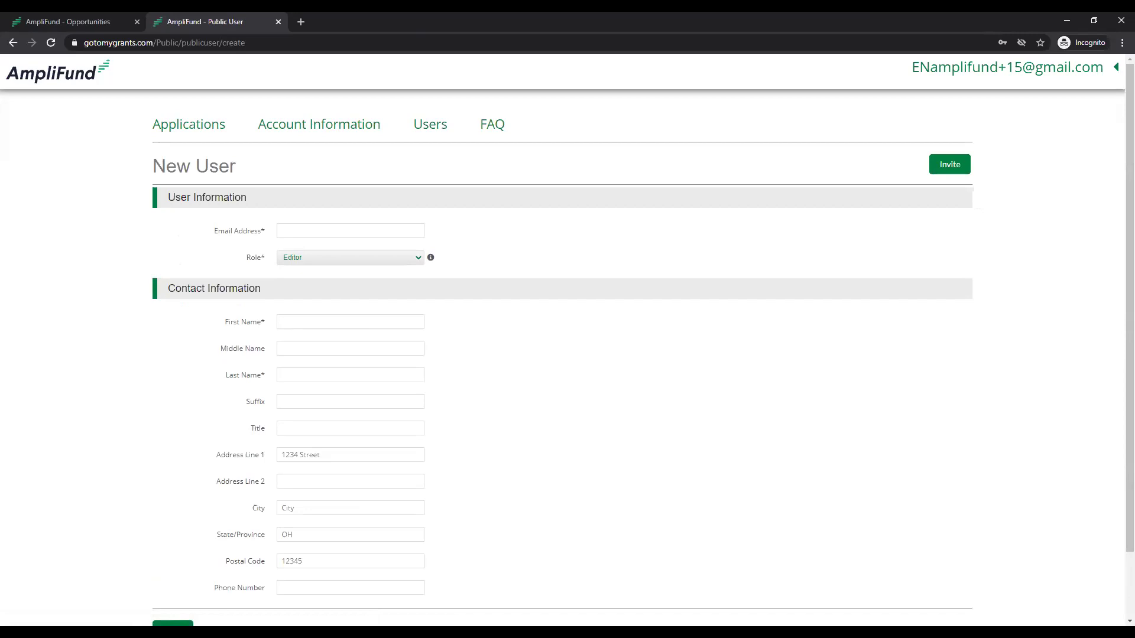
Examine the role choices and the contact fields of the new user form
{"action": "left_click", "coordinate": [334, 261]}
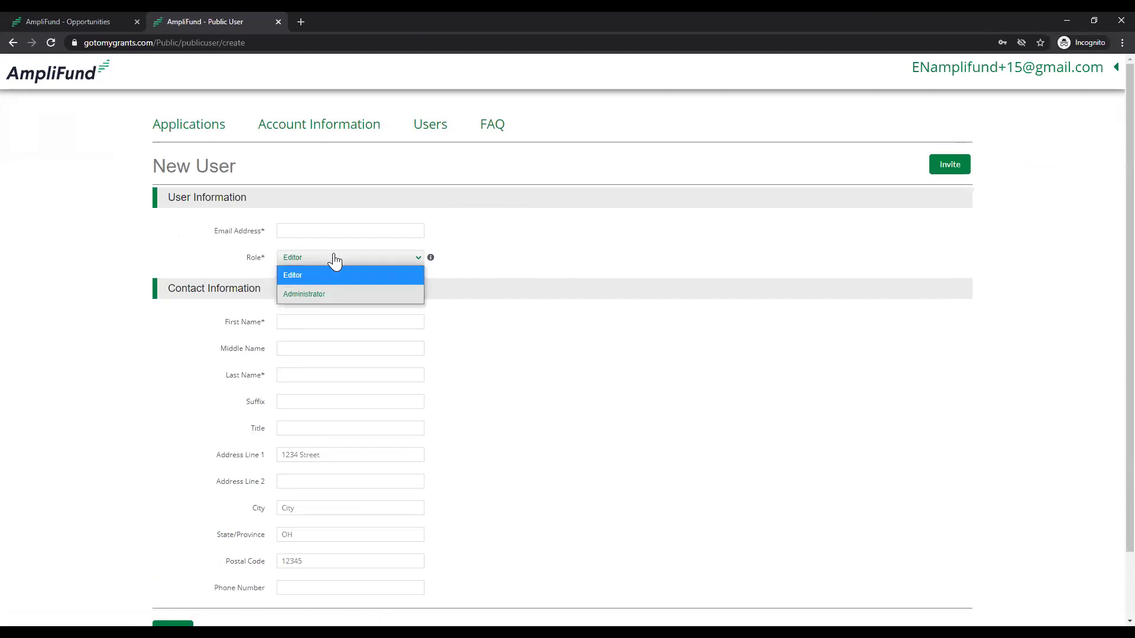
{"action": "left_click", "coordinate": [335, 260]}
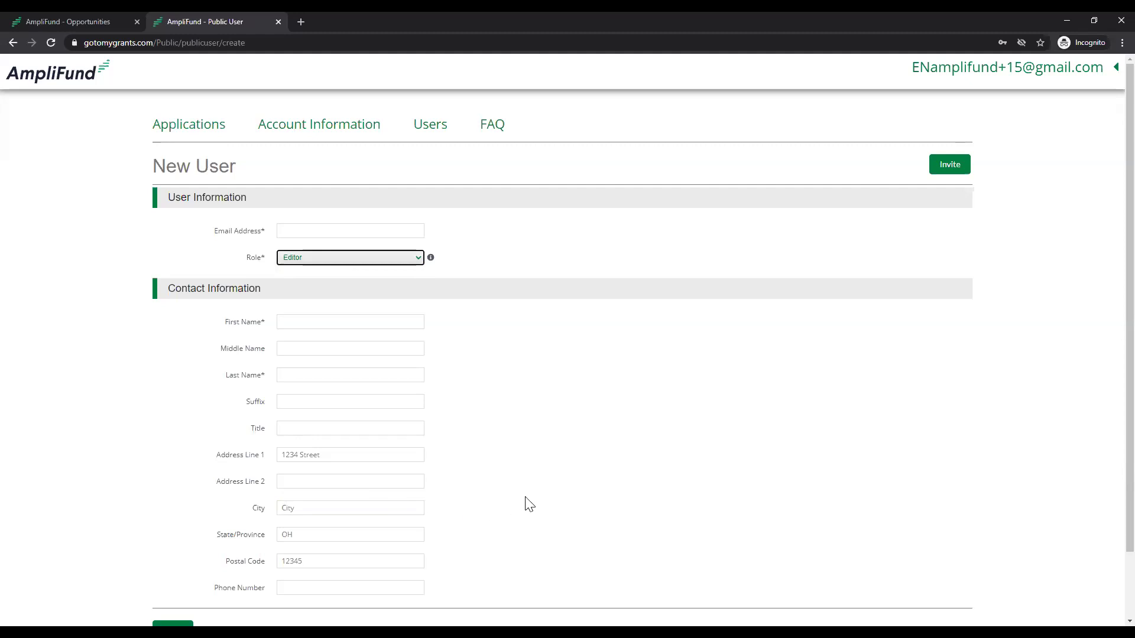
{"action": "scroll", "coordinate": [531, 509], "scroll_direction": "down", "scroll_amount": 1}
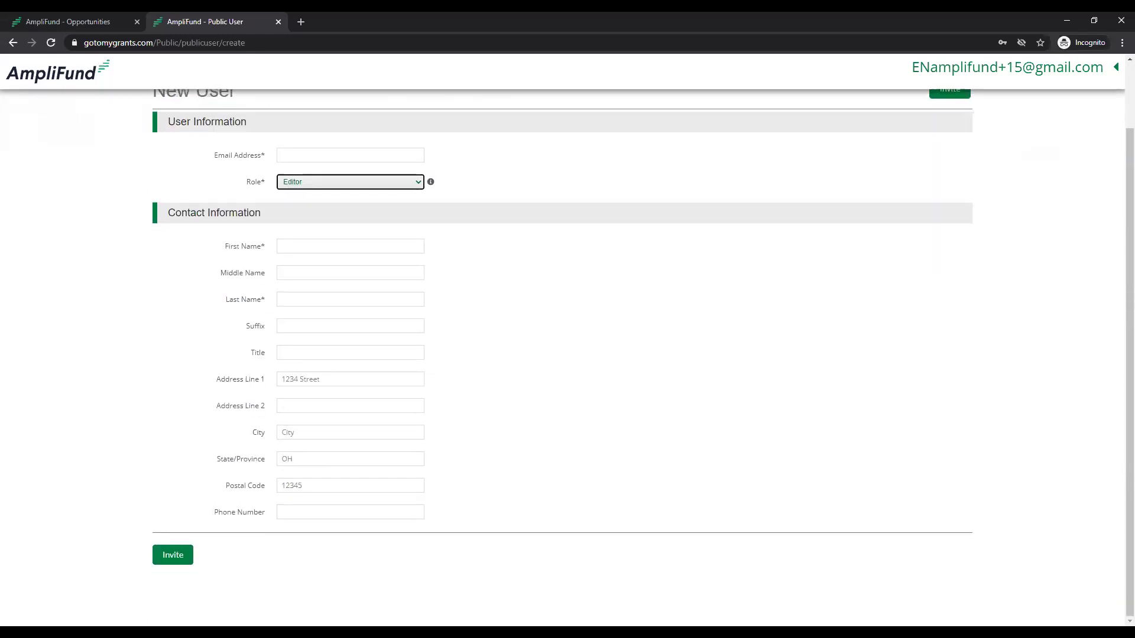
{"action": "left_click", "coordinate": [334, 351]}
Return to the Law Enforcement FY 2021/2022 opportunity, review its details and start an application for it
{"action": "left_click", "coordinate": [91, 23]}
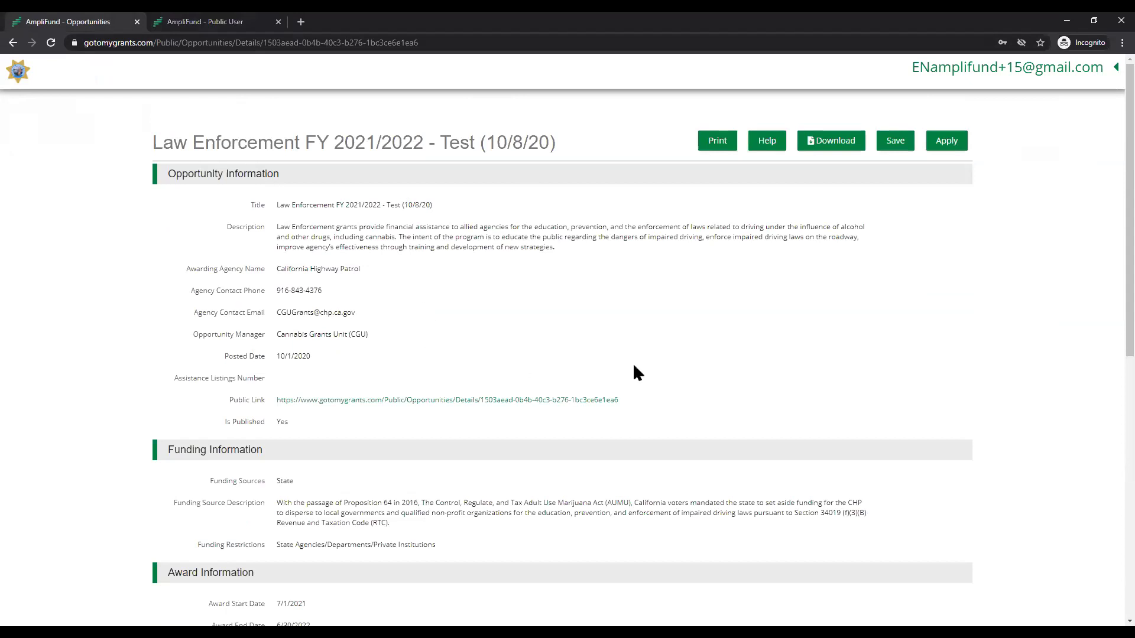
{"action": "scroll", "coordinate": [633, 368], "scroll_direction": "down", "scroll_amount": 2}
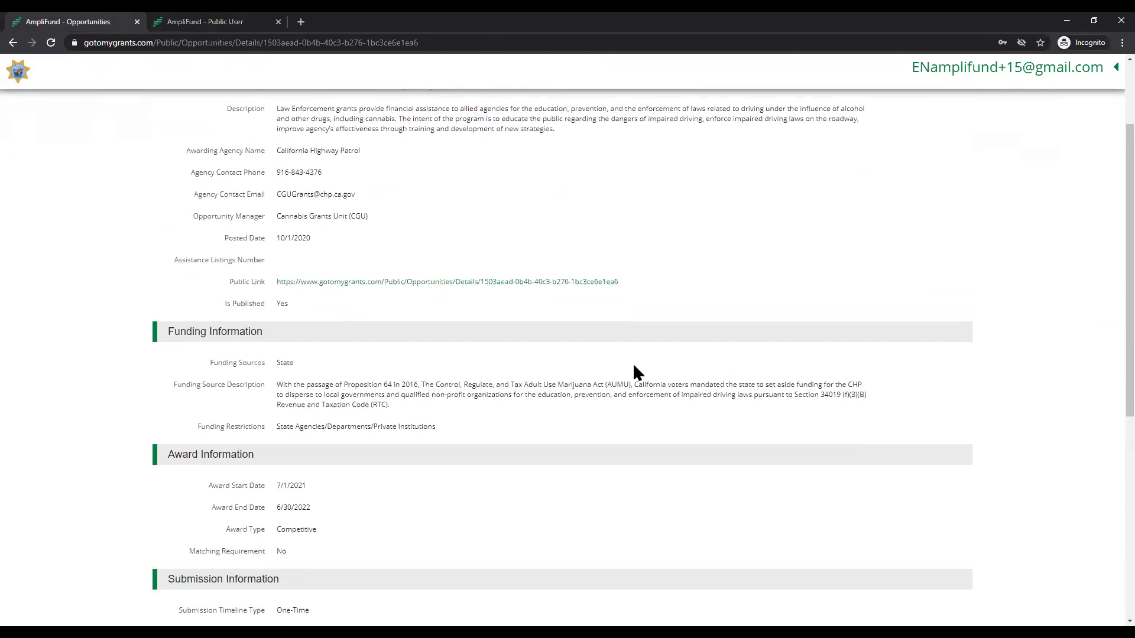
{"action": "scroll", "coordinate": [633, 366], "scroll_direction": "down", "scroll_amount": 2}
{"action": "scroll", "coordinate": [633, 366], "scroll_direction": "up", "scroll_amount": 4}
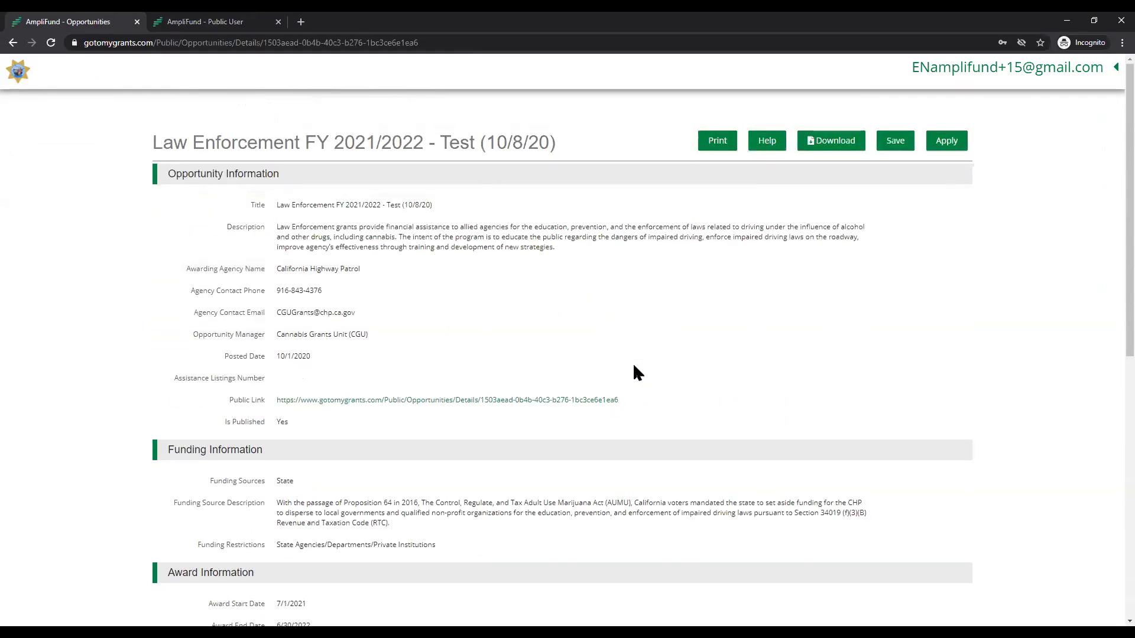
{"action": "left_click", "coordinate": [949, 141]}
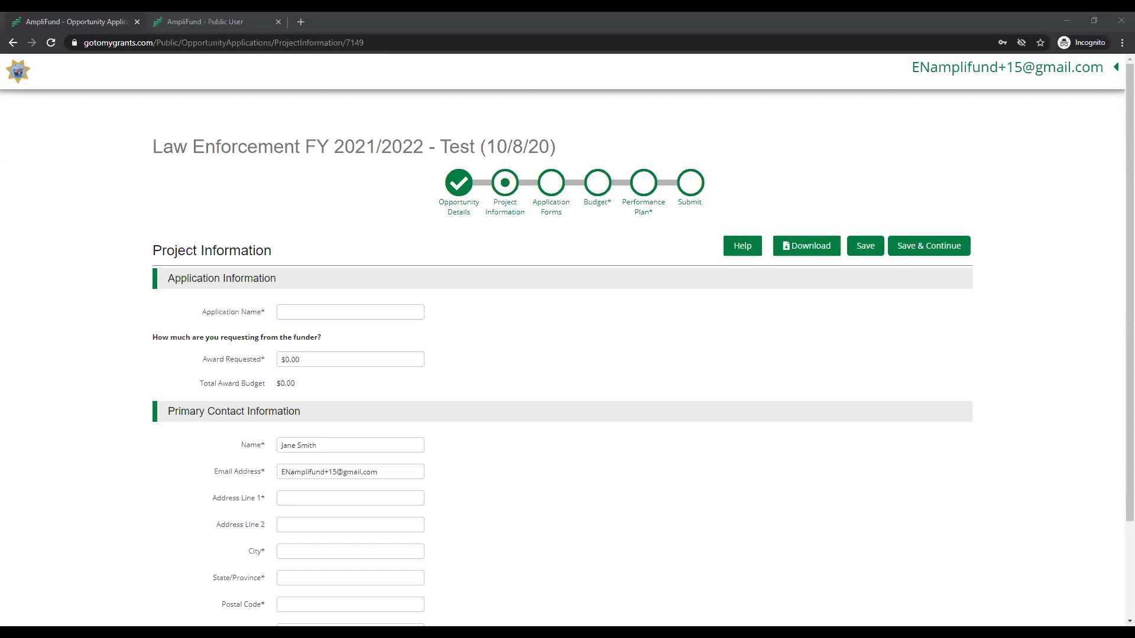
Name the application "Project Name – FY20XX/20XX" and set the requested award to $500,000.00
{"action": "left_click", "coordinate": [307, 312]}
{"action": "type", "text": "Project Name – FY20XX/20XX"}
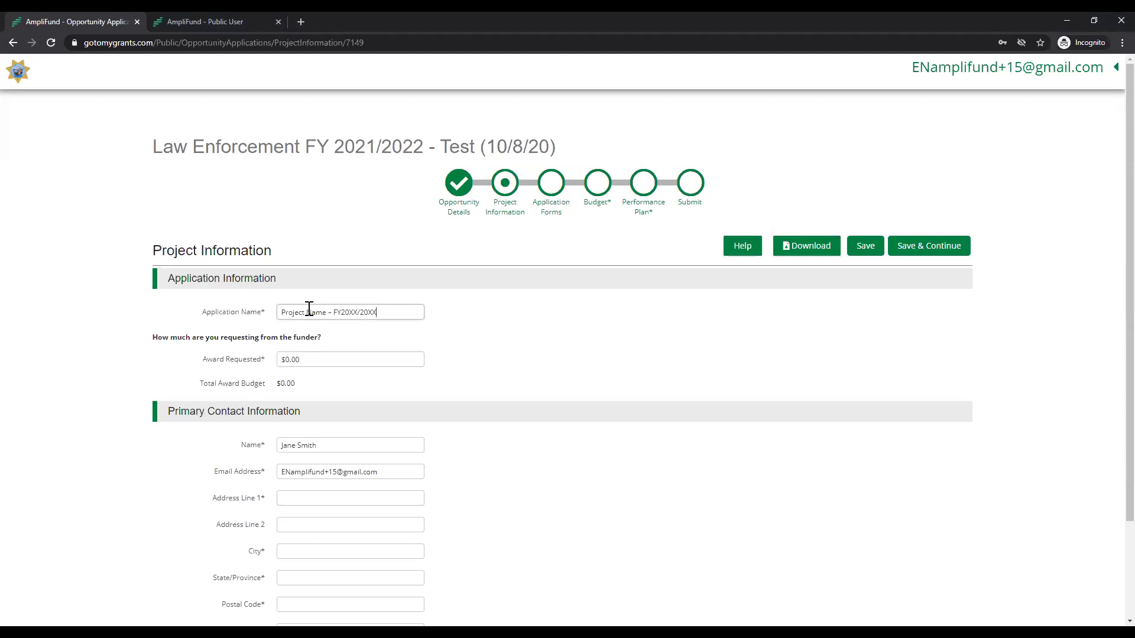
{"action": "left_click", "coordinate": [334, 358]}
{"action": "type", "text": "500000"}
{"action": "left_click", "coordinate": [530, 383]}
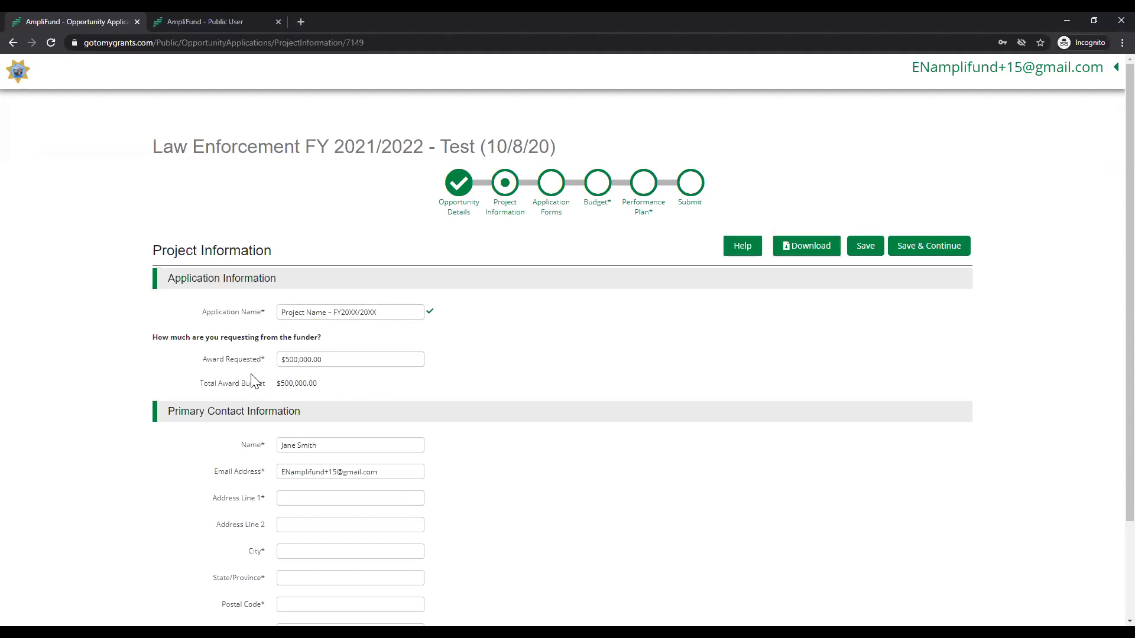
{"action": "scroll", "coordinate": [679, 504], "scroll_direction": "down", "scroll_amount": 2}
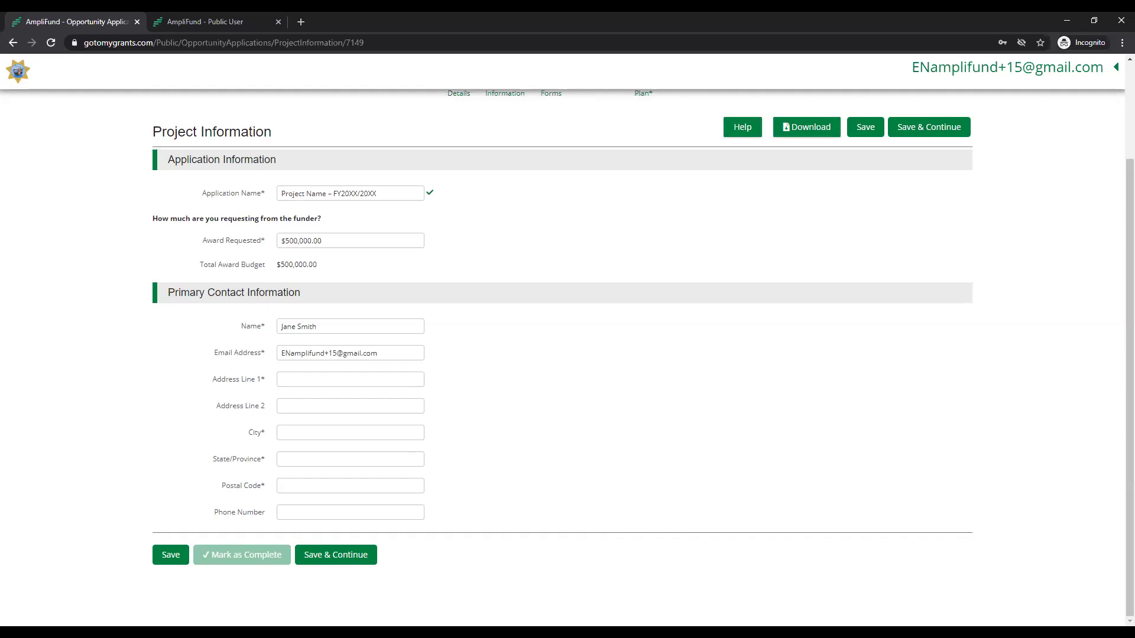
Fill in the primary contact's street address, city, state and postal code in the project information
{"action": "left_click", "coordinate": [332, 559]}
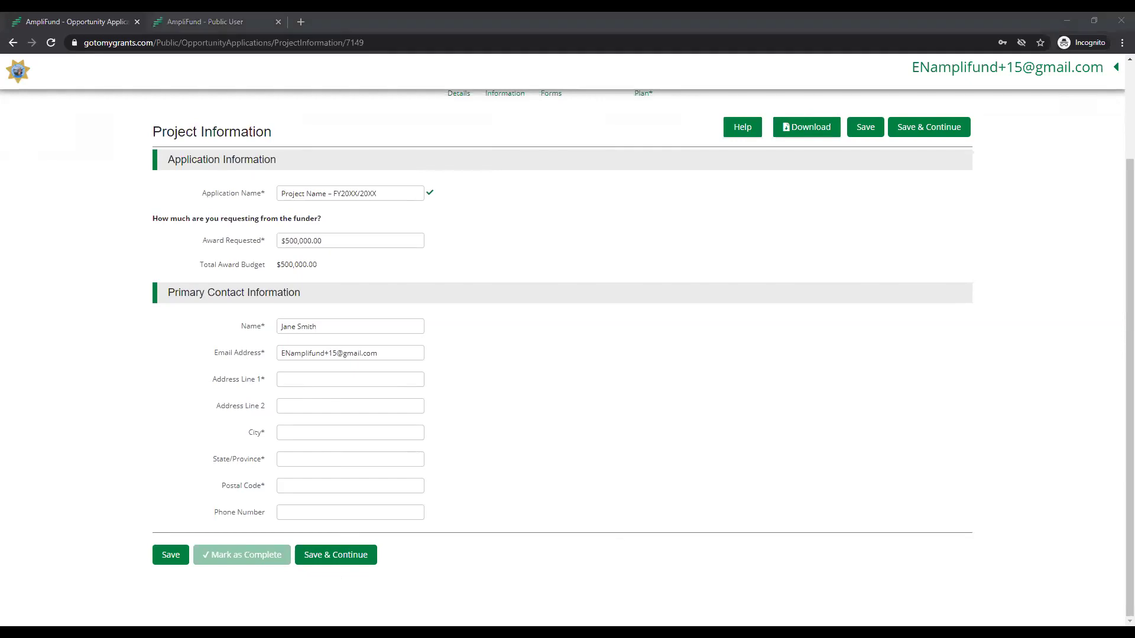
{"action": "left_click", "coordinate": [291, 380]}
{"action": "type", "text": "1234 Street"}
{"action": "left_click", "coordinate": [291, 429]}
{"action": "type", "text": "City"}
{"action": "left_click", "coordinate": [297, 485]}
{"action": "type", "text": "12345"}
{"action": "left_click", "coordinate": [297, 464]}
{"action": "type", "text": "OH"}
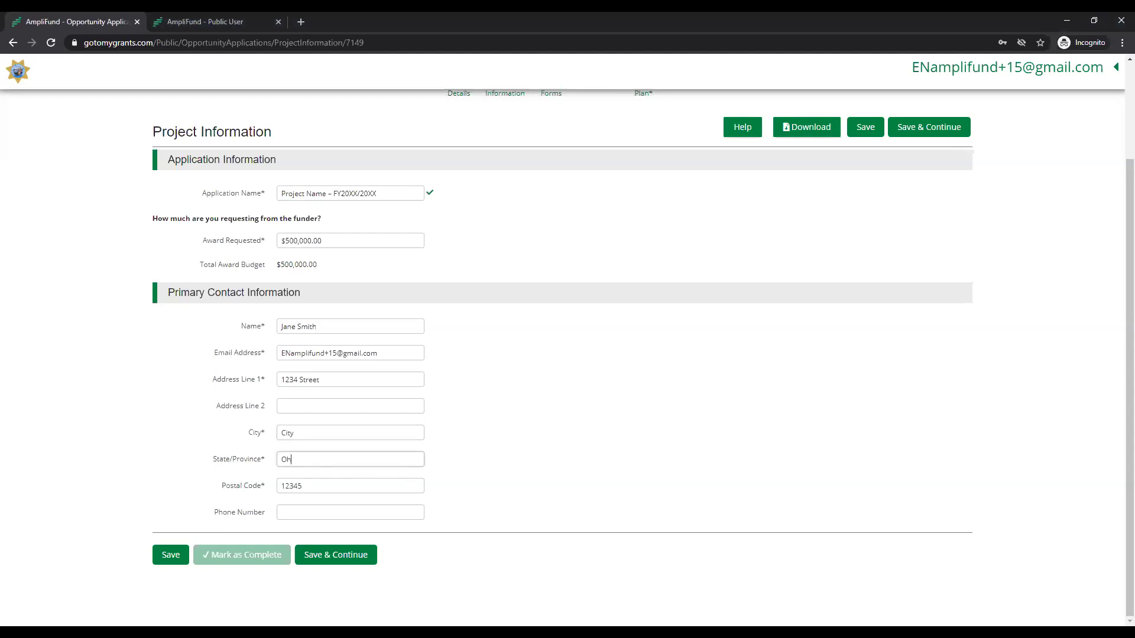
Mark the project information as complete, save it and continue to the application forms
{"action": "left_click", "coordinate": [503, 544]}
{"action": "scroll", "coordinate": [631, 332], "scroll_direction": "up", "scroll_amount": 2}
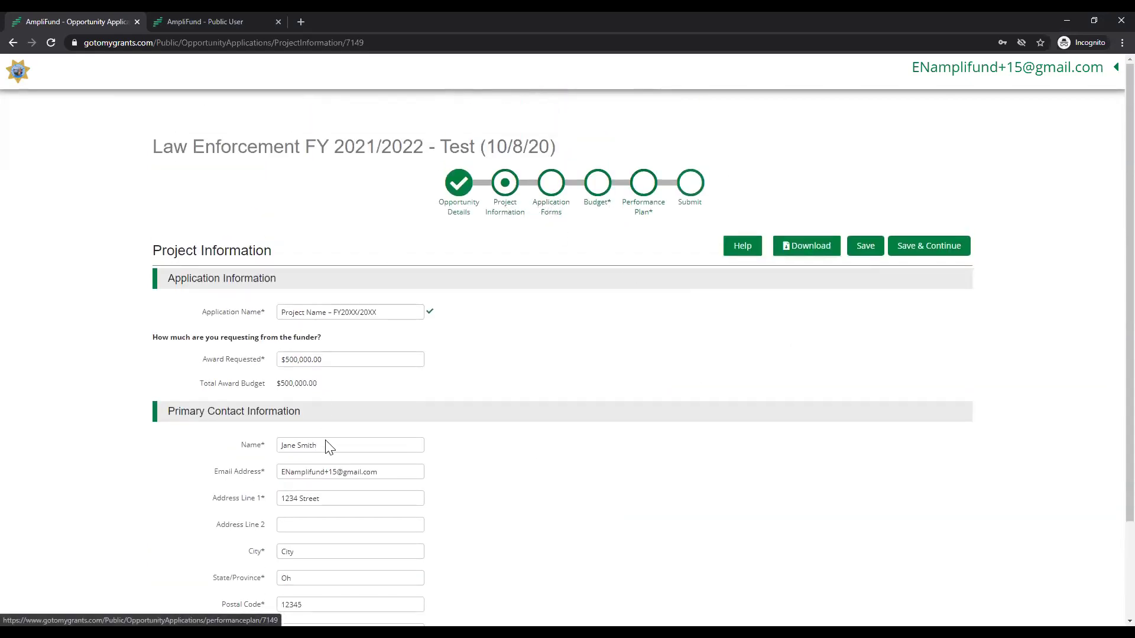
{"action": "scroll", "coordinate": [331, 473], "scroll_direction": "down", "scroll_amount": 2}
{"action": "left_click", "coordinate": [333, 555]}
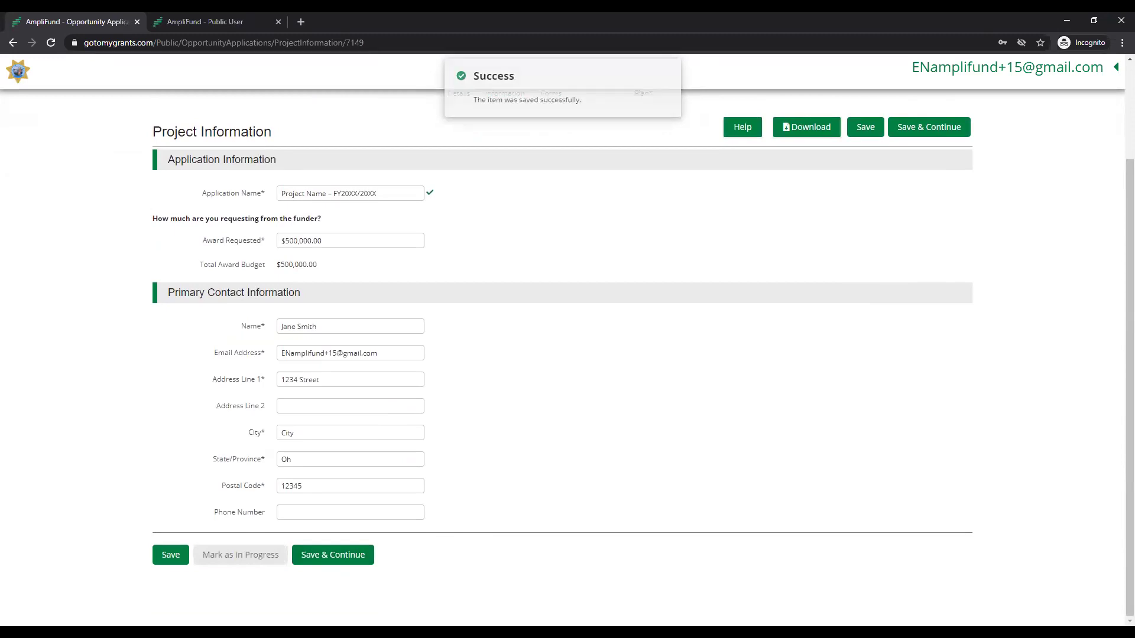
{"action": "left_click", "coordinate": [342, 555]}
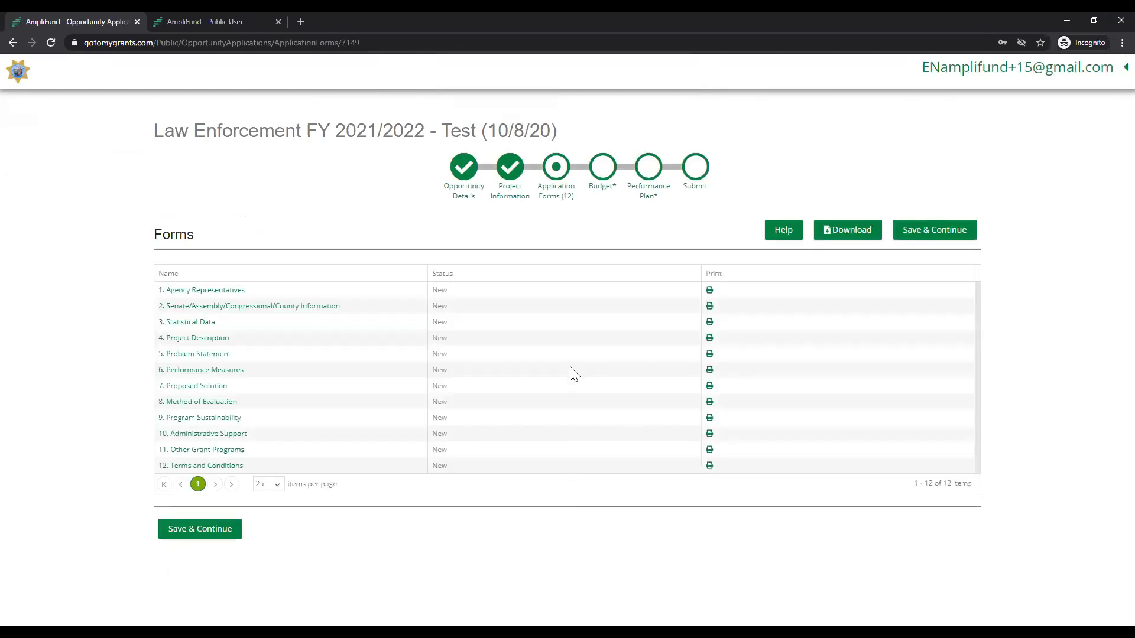
Go to the application's budget section and start a new expense line item in the Personnel category
{"action": "left_click", "coordinate": [558, 192]}
{"action": "left_click", "coordinate": [604, 187]}
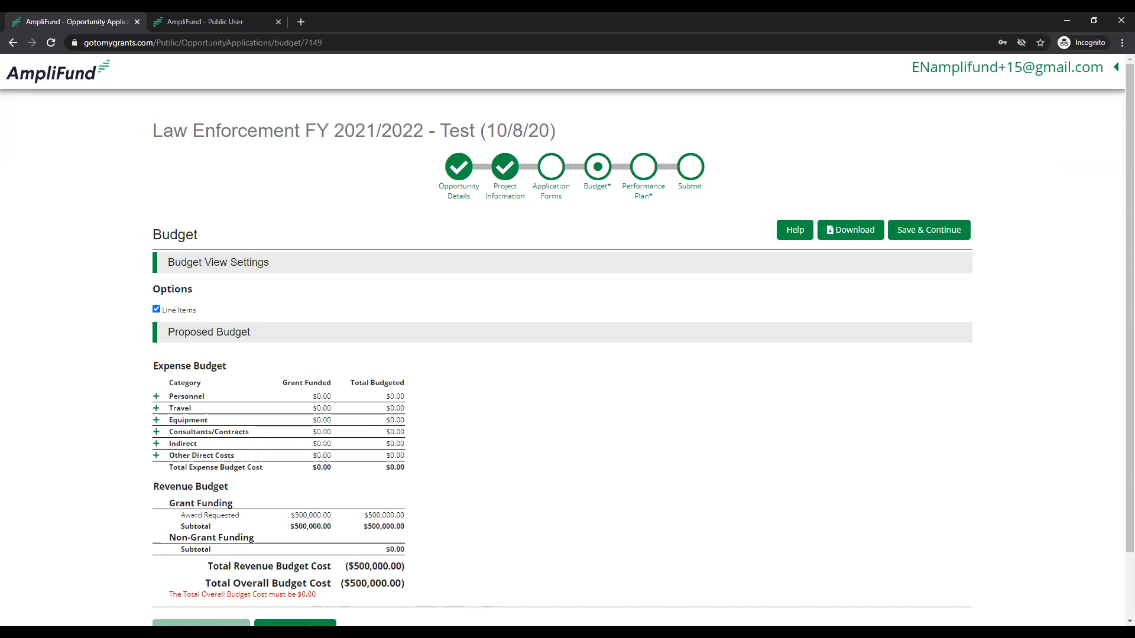
{"action": "left_click", "coordinate": [157, 398]}
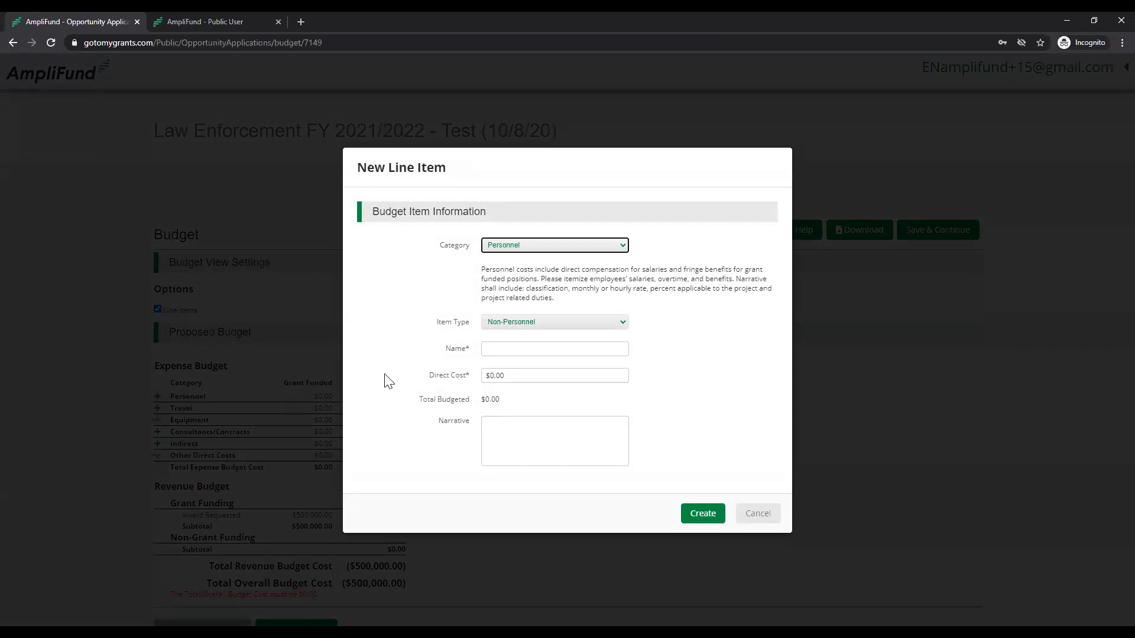
{"action": "left_click", "coordinate": [595, 251]}
{"action": "left_click", "coordinate": [594, 255]}
Create the Personnel line item named "Salary" with a direct cost of $50,000.00 and the narrative text "narrative"
{"action": "left_click", "coordinate": [529, 350]}
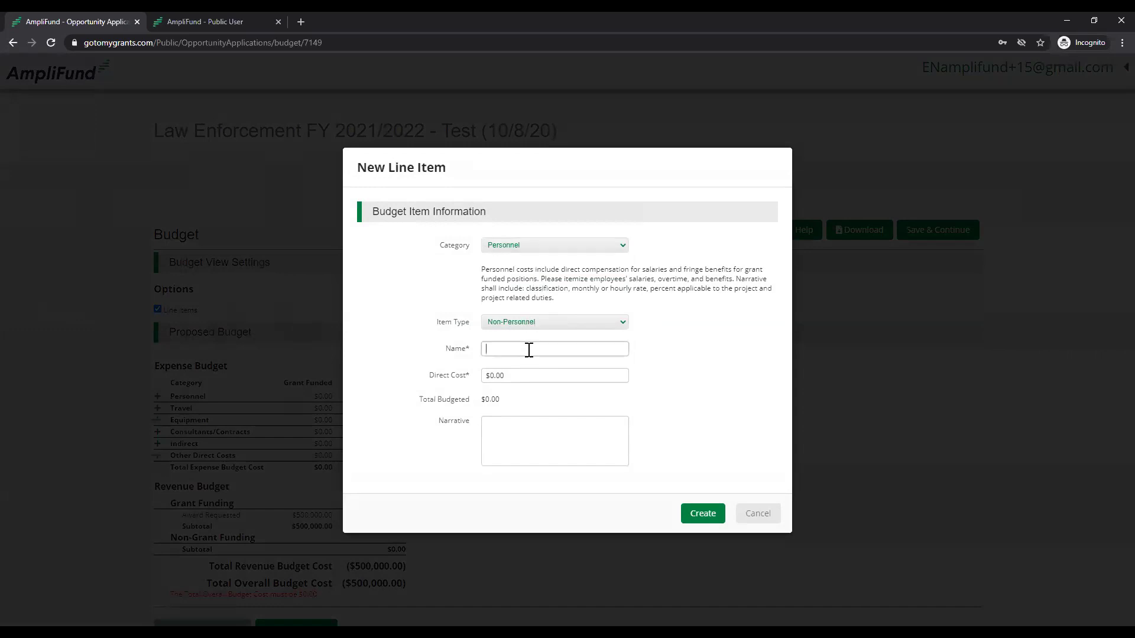
{"action": "type", "text": "Salary"}
{"action": "left_click", "coordinate": [551, 376]}
{"action": "type", "text": "50,00"}
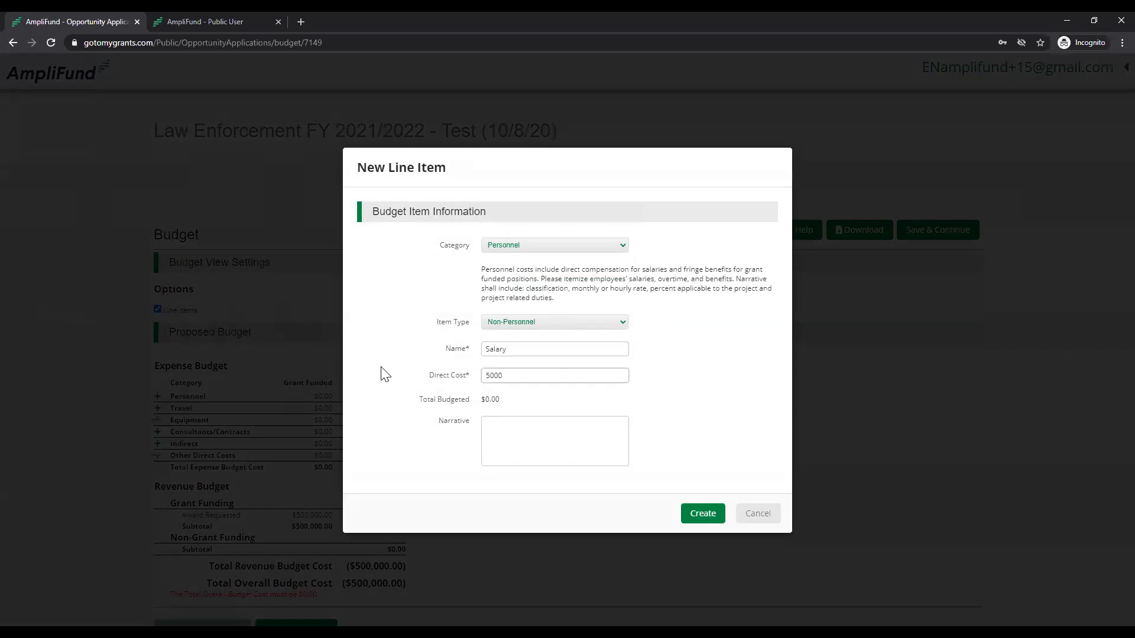
{"action": "type", "text": "0"}
{"action": "left_click", "coordinate": [589, 446]}
{"action": "type", "text": "na"}
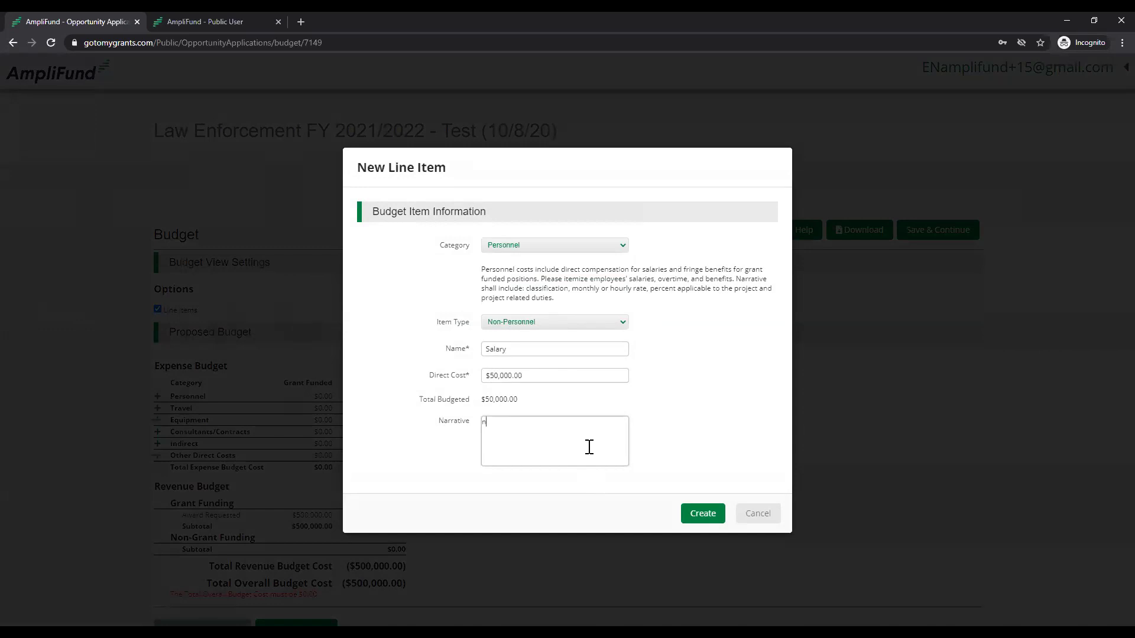
{"action": "type", "text": "rrative"}
{"action": "left_click", "coordinate": [701, 514]}
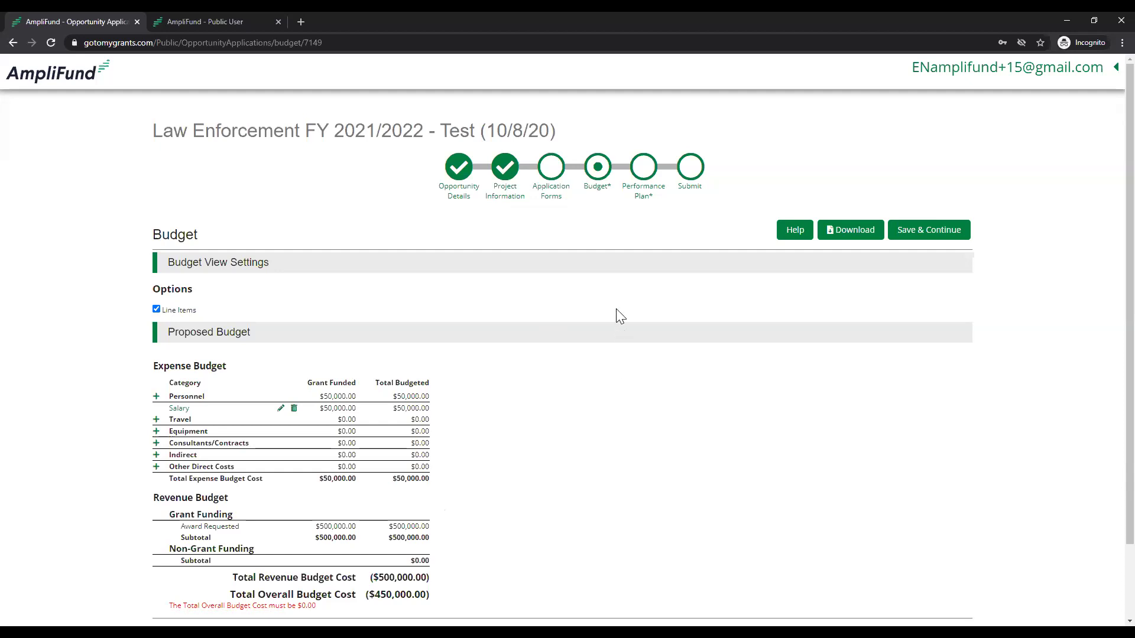
Go to the performance plan and start a new goal under Sobriety Checkpoints
{"action": "left_click", "coordinate": [646, 200]}
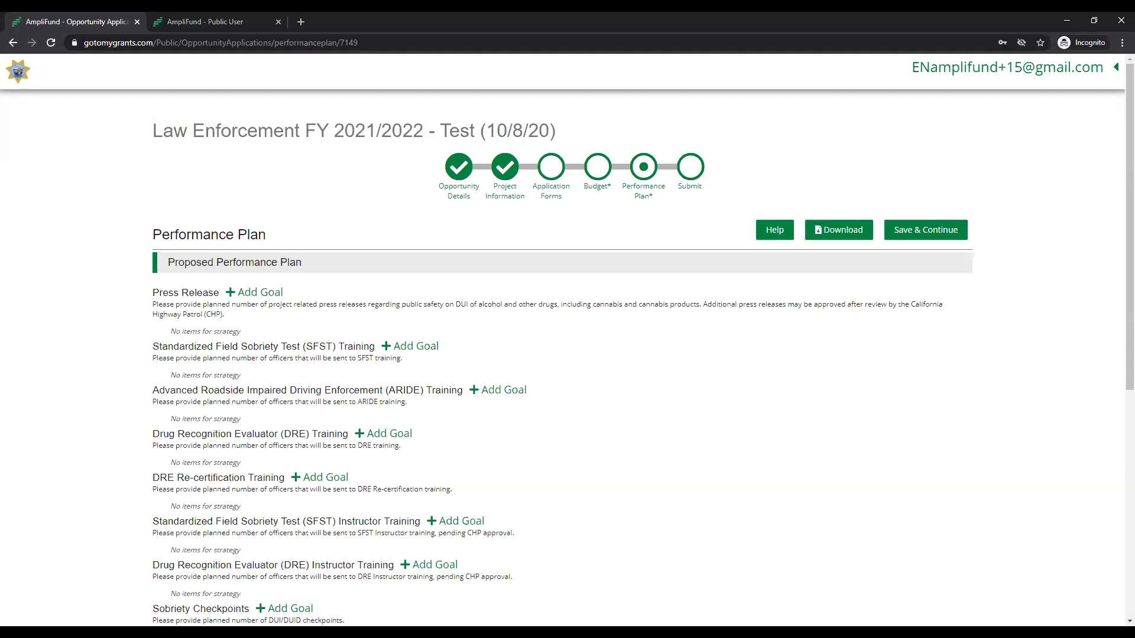
{"action": "scroll", "coordinate": [441, 440], "scroll_direction": "down", "scroll_amount": 1}
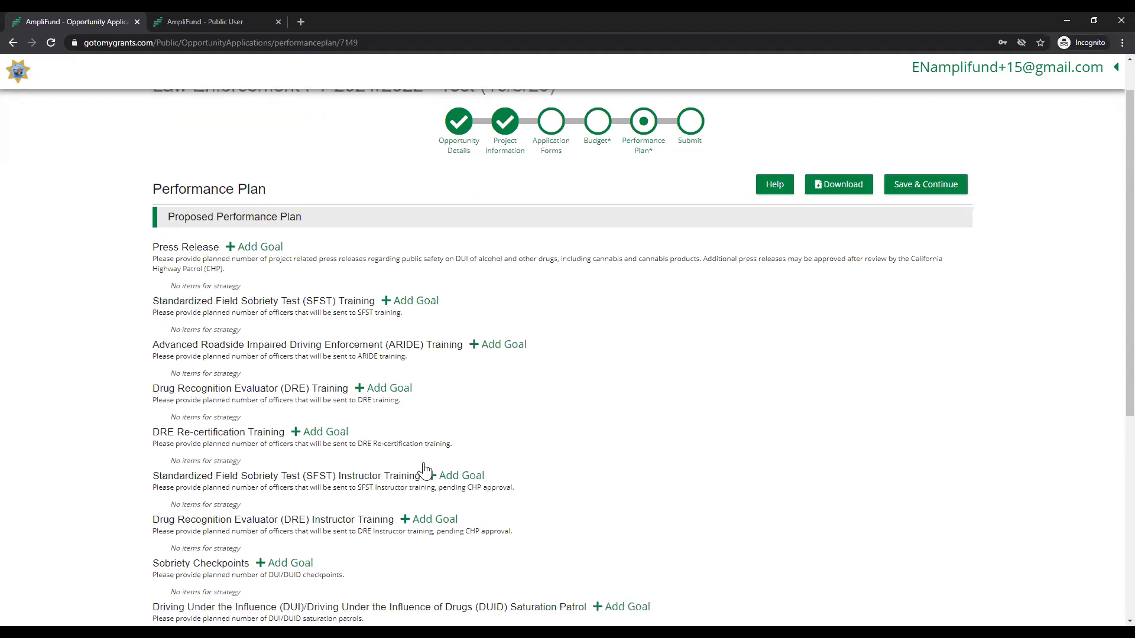
{"action": "left_click", "coordinate": [278, 551]}
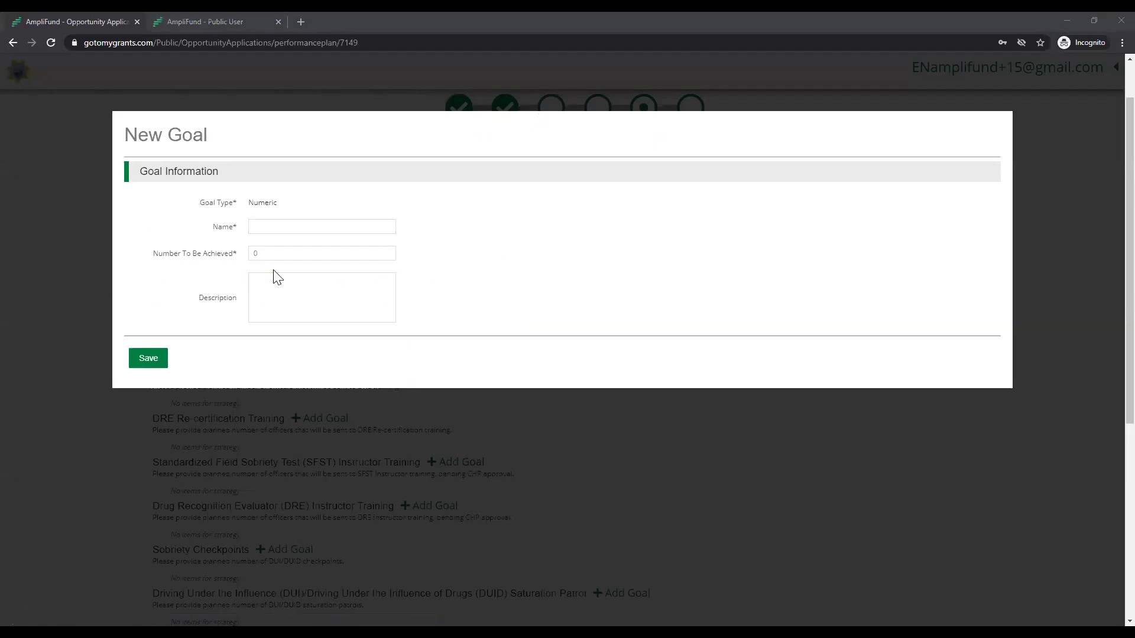
Name the goal "Summer 2021 DUI Saturation Patrol", set the number to be achieved to 100 and save it
{"action": "left_click", "coordinate": [269, 227]}
{"action": "key", "text": "ctrl+v"}
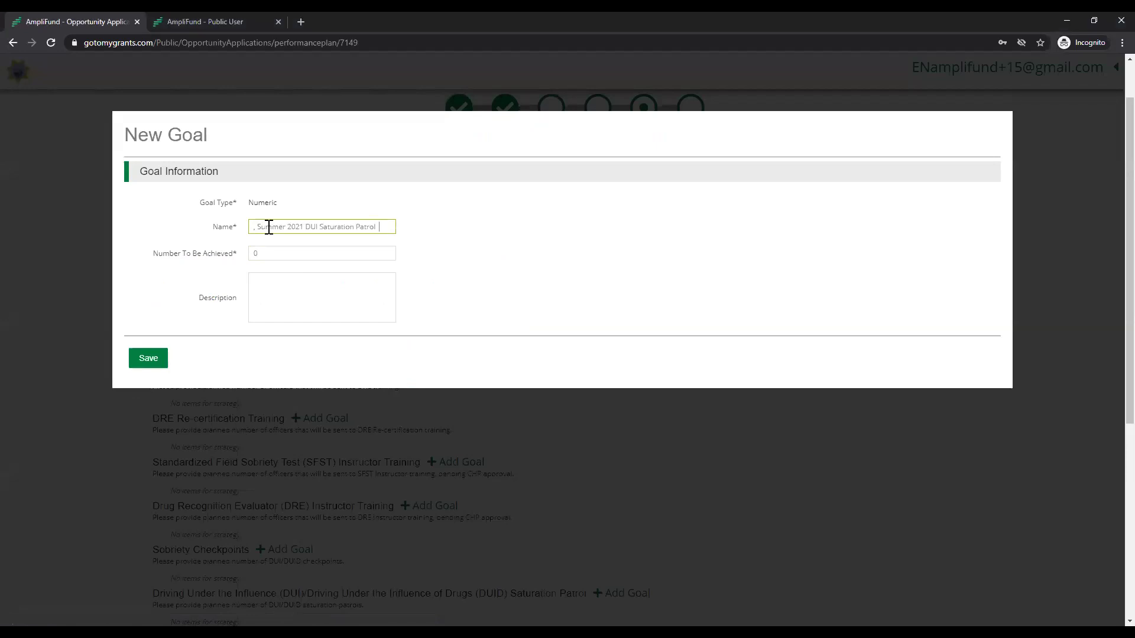
{"action": "left_click_drag", "start_coordinate": [257, 226], "coordinate": [224, 224]}
{"action": "key", "text": "BackSpace"}
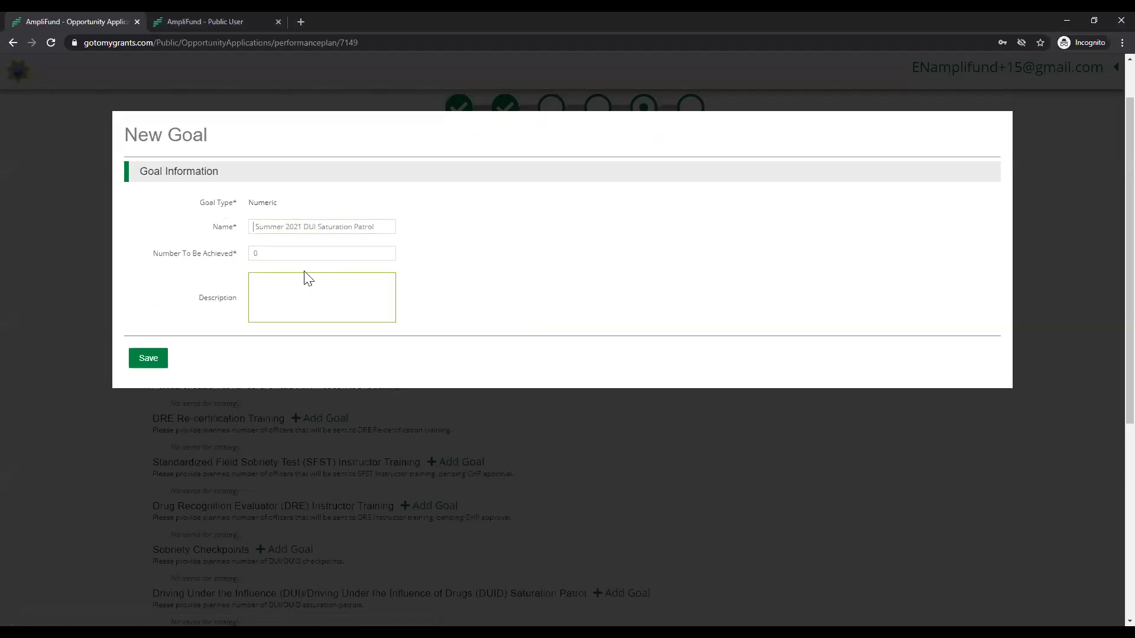
{"action": "left_click", "coordinate": [260, 254]}
{"action": "type", "text": "100"}
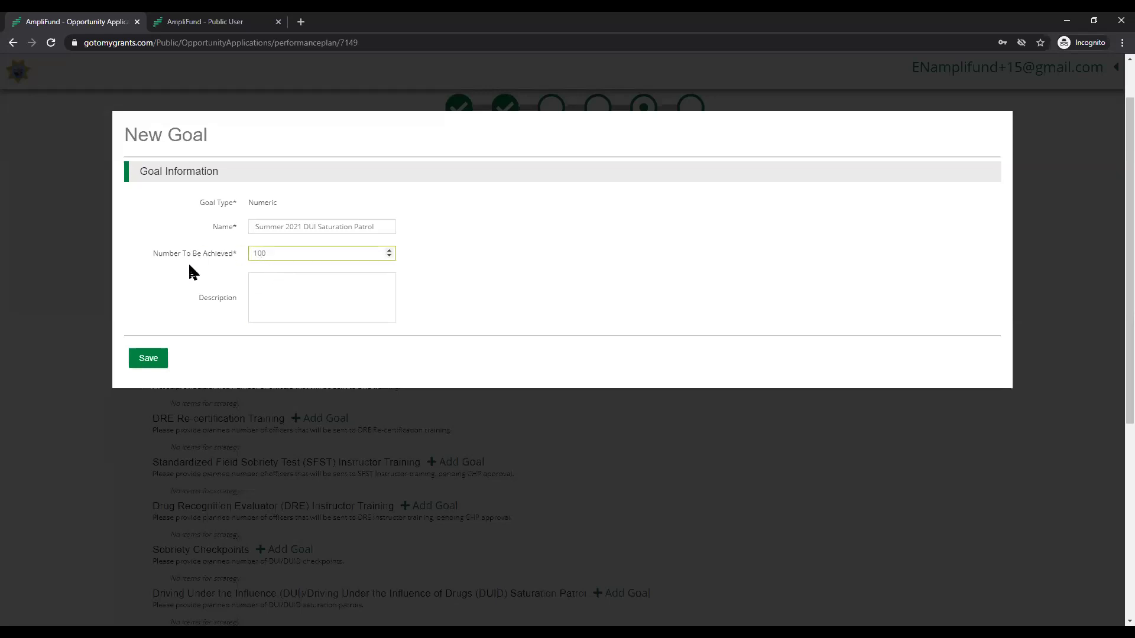
{"action": "left_click", "coordinate": [173, 294]}
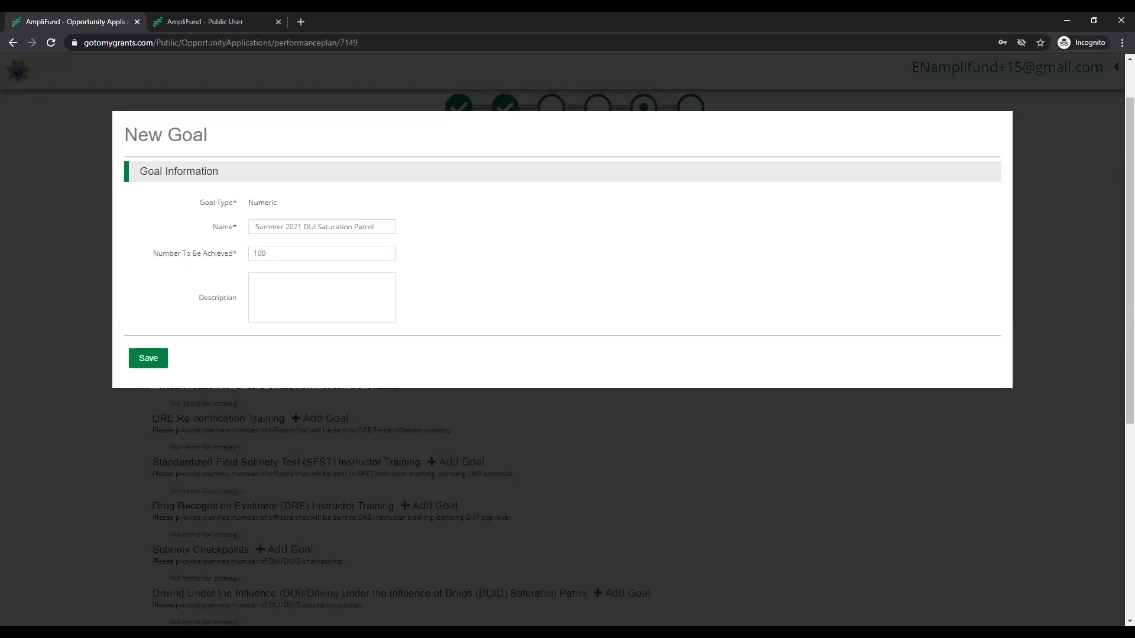
{"action": "left_click", "coordinate": [148, 359]}
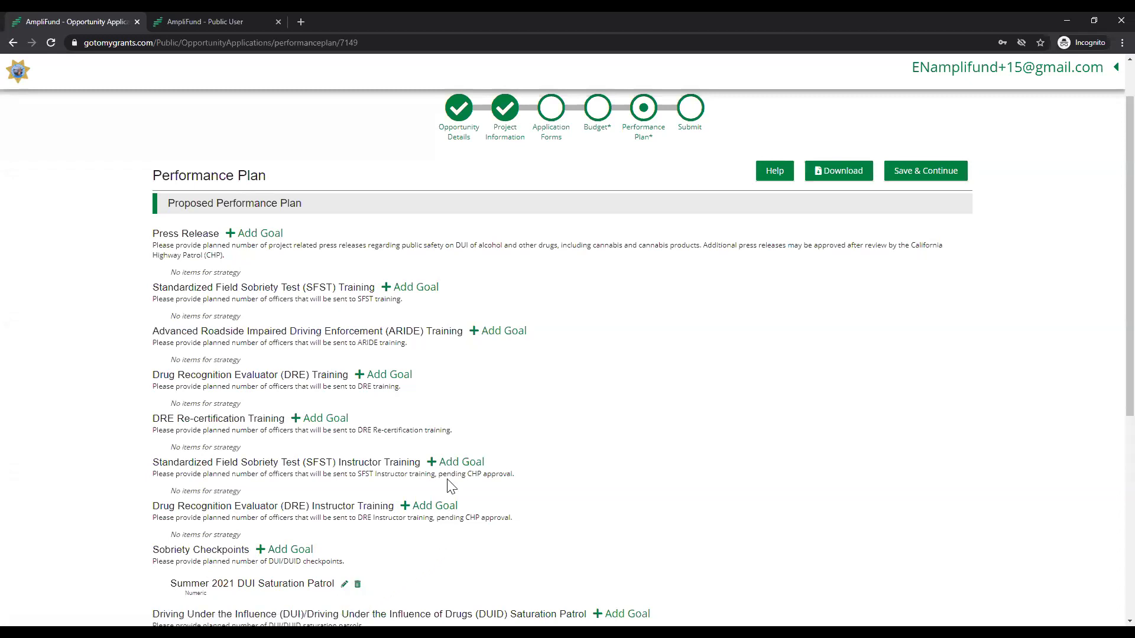
Look over the rest of the performance plan and open the application's submission page
{"action": "scroll", "coordinate": [448, 481], "scroll_direction": "down", "scroll_amount": 3}
{"action": "scroll", "coordinate": [449, 479], "scroll_direction": "down", "scroll_amount": 2}
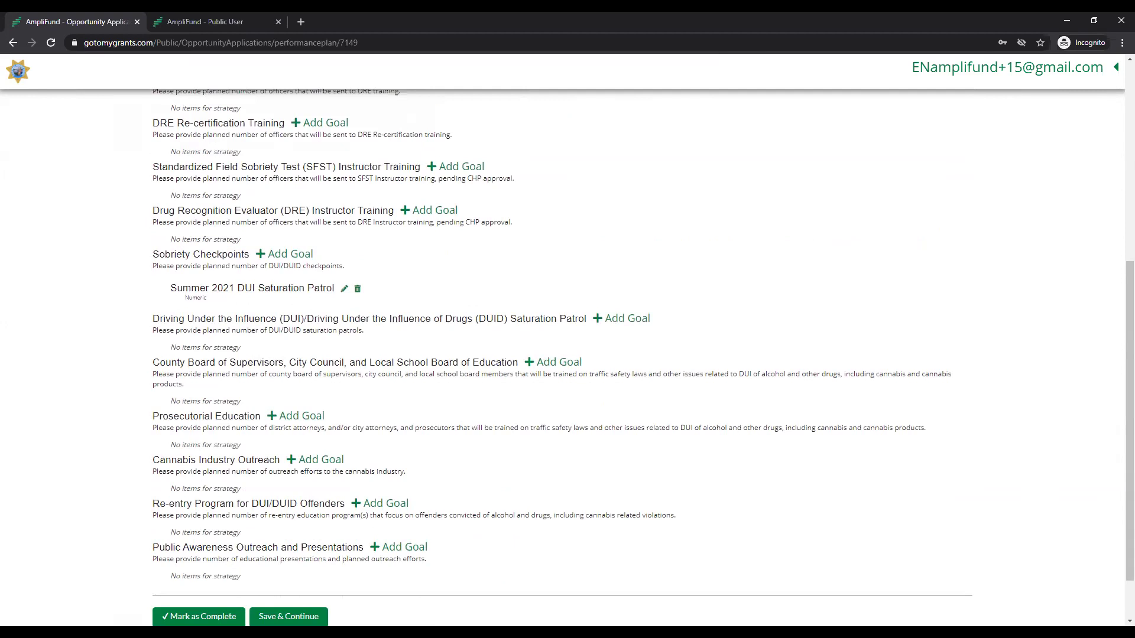
{"action": "scroll", "coordinate": [555, 390], "scroll_direction": "up", "scroll_amount": 6}
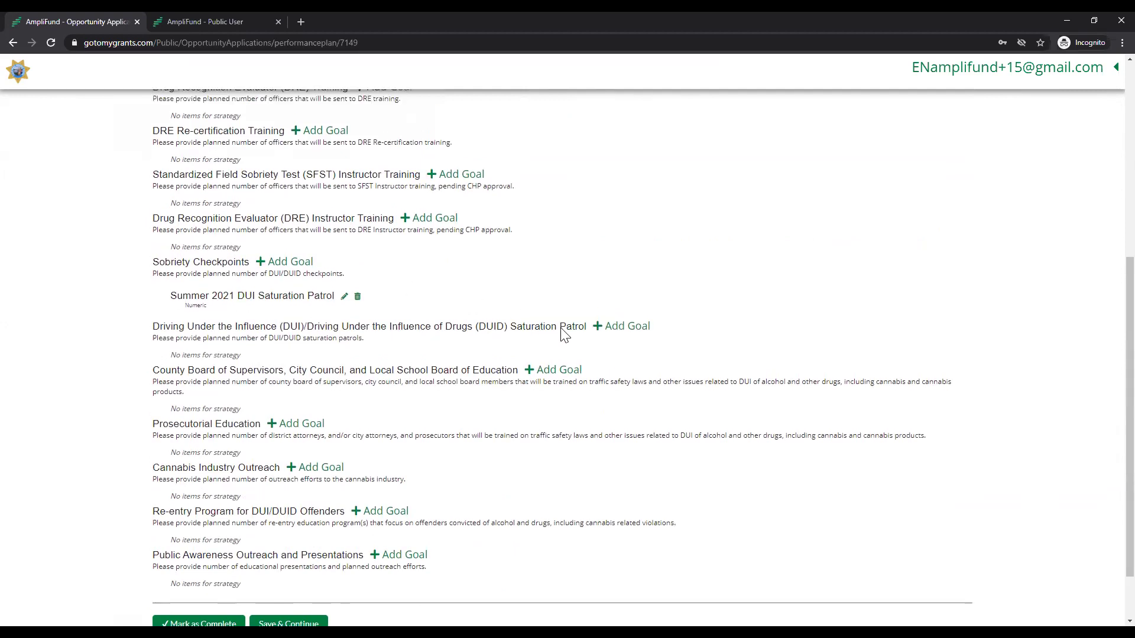
{"action": "left_click", "coordinate": [690, 188]}
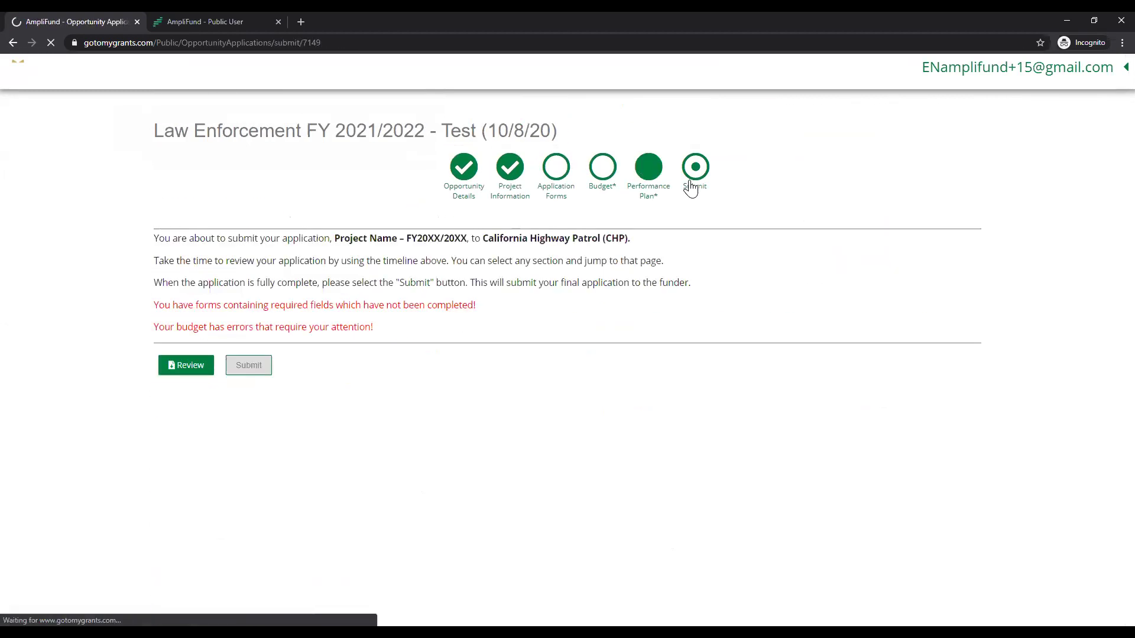